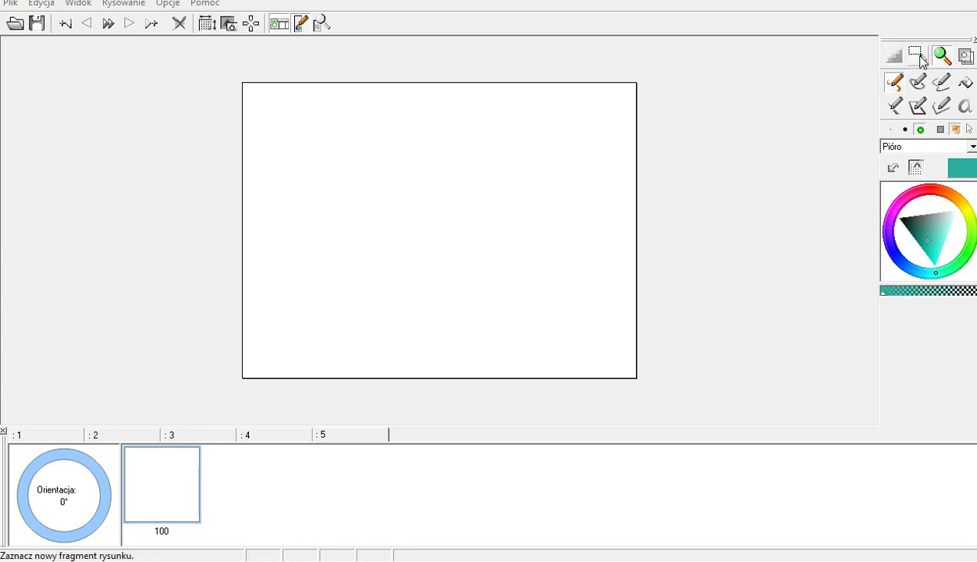
Draw a closed triangle in the middle of the canvas with the polygon tool.
left_click(916, 109)
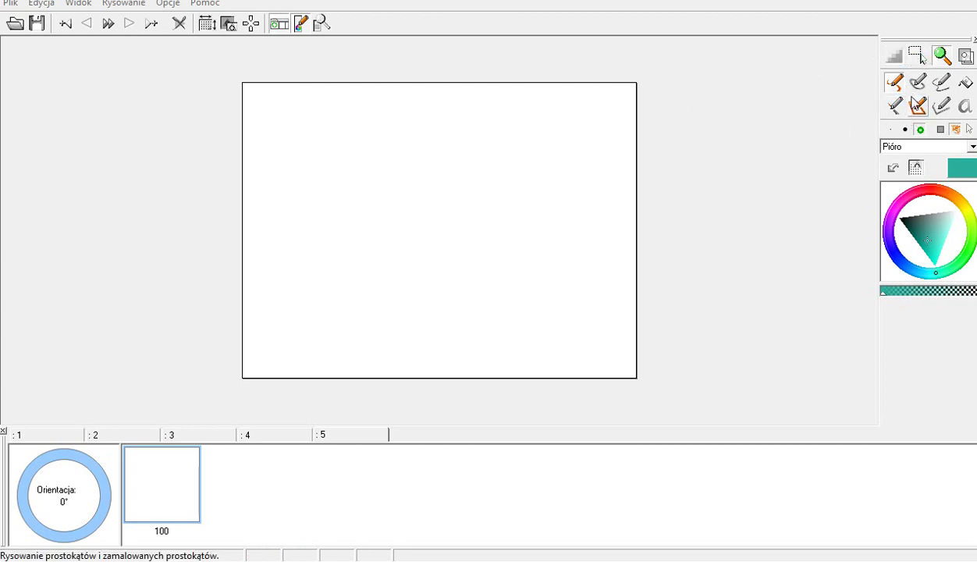
left_click(941, 108)
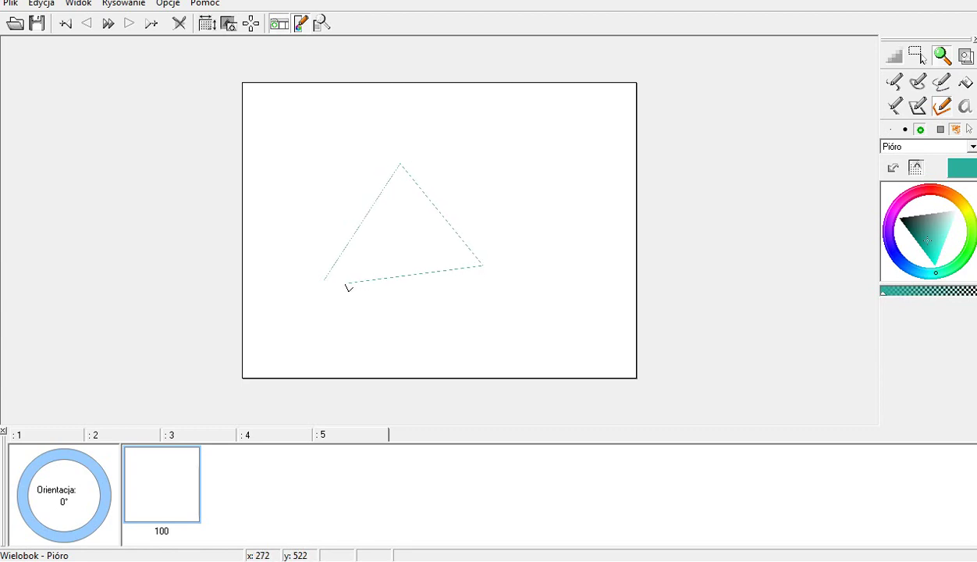
left_click(326, 280)
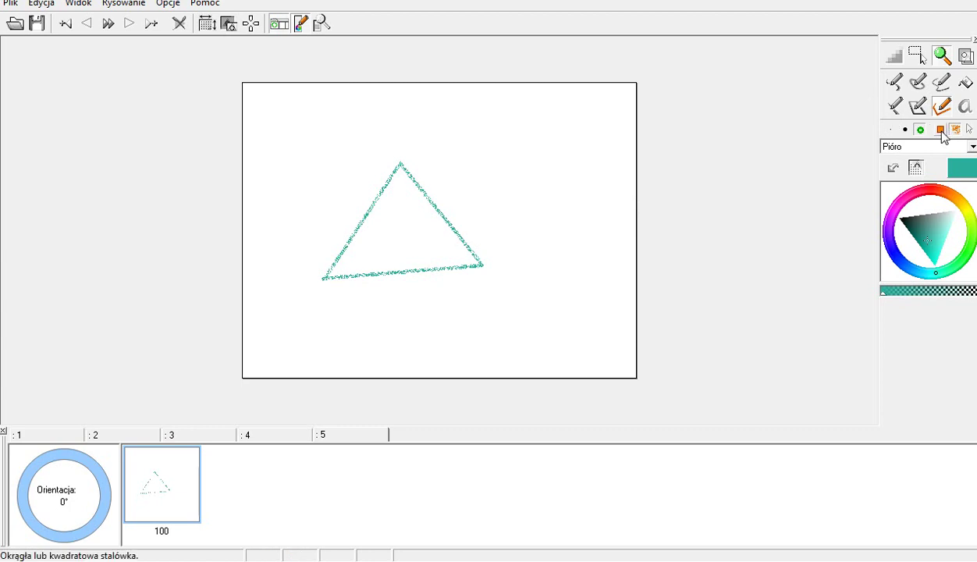
Select the triangle with a rectangular fragment and move it slightly to the right on the canvas.
left_click(919, 52)
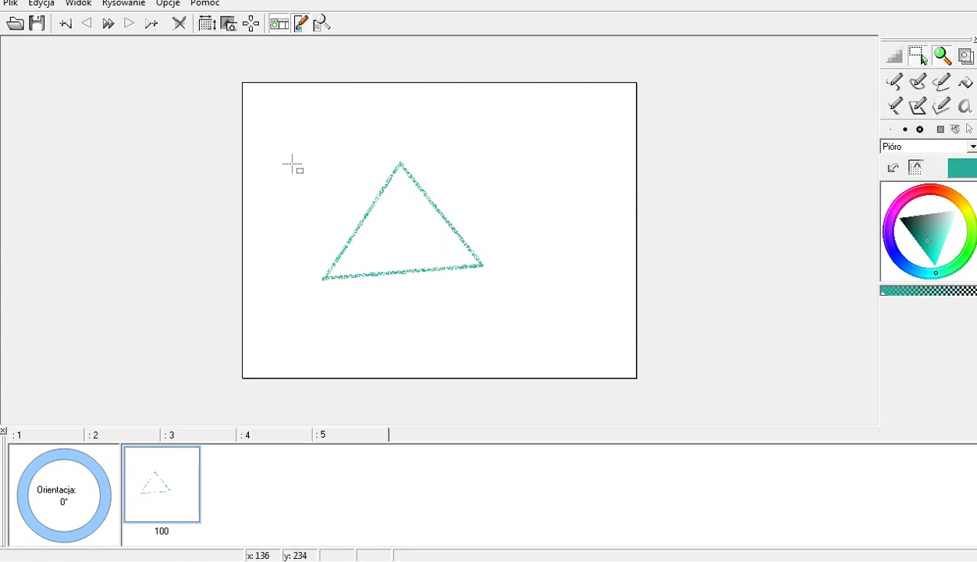
left_click_drag(282, 142, 516, 316)
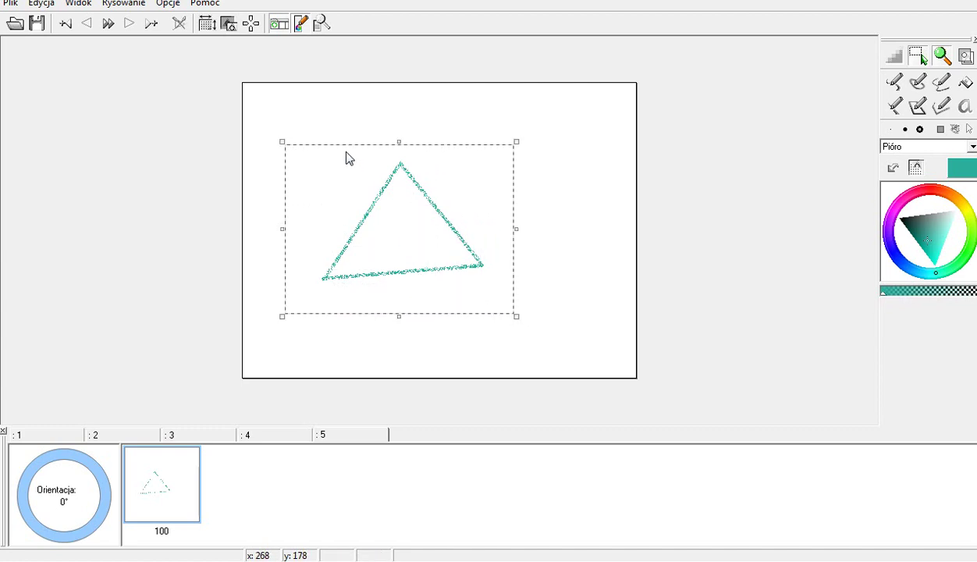
left_click_drag(347, 153, 358, 192)
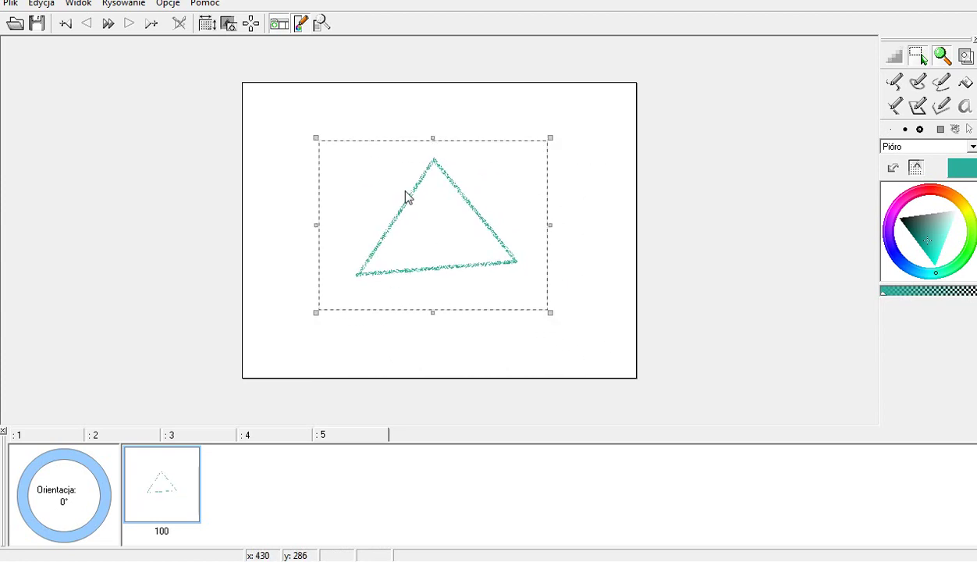
Rotate the selected triangle clockwise by about 30 degrees and deselect it.
left_click(364, 154)
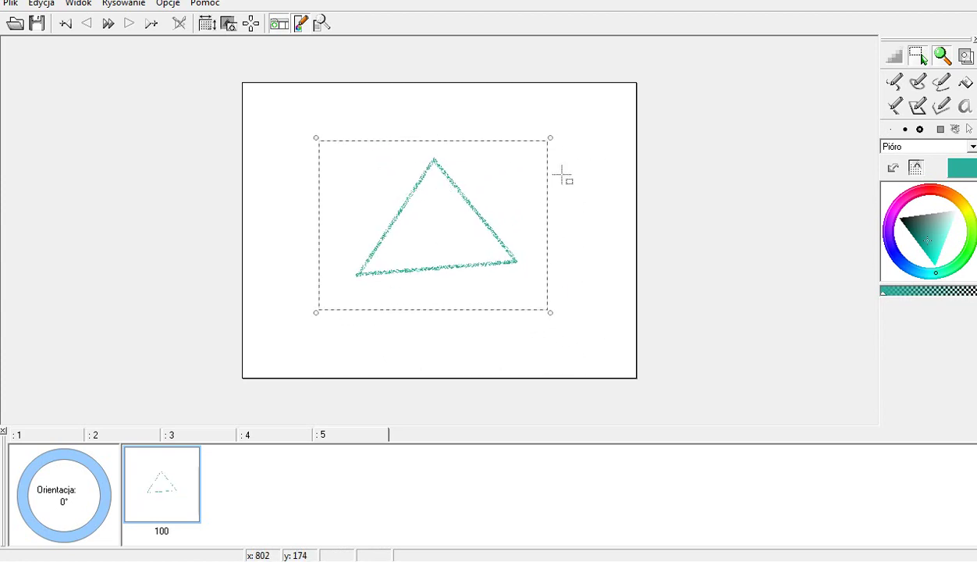
left_click_drag(552, 142, 556, 217)
left_click(590, 194)
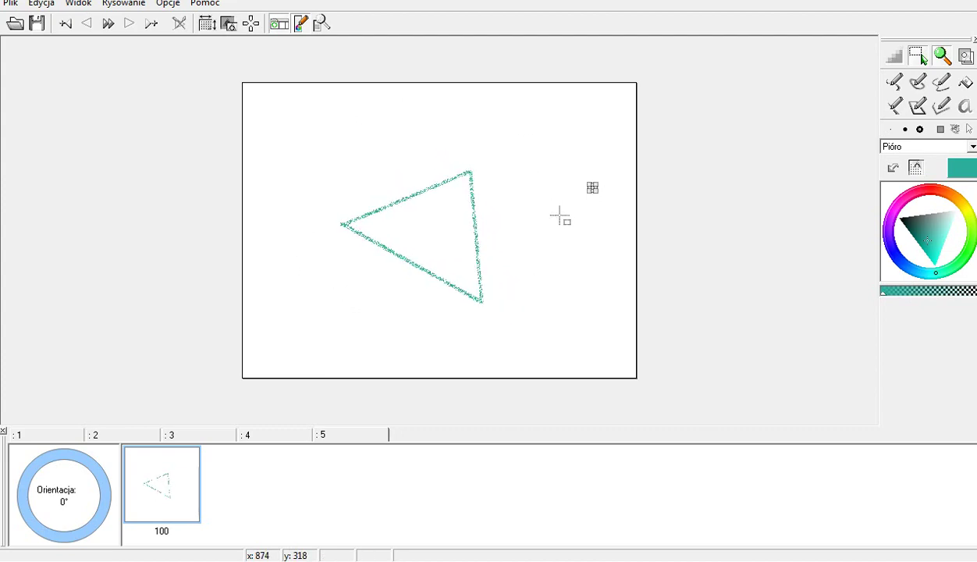
left_click(942, 106)
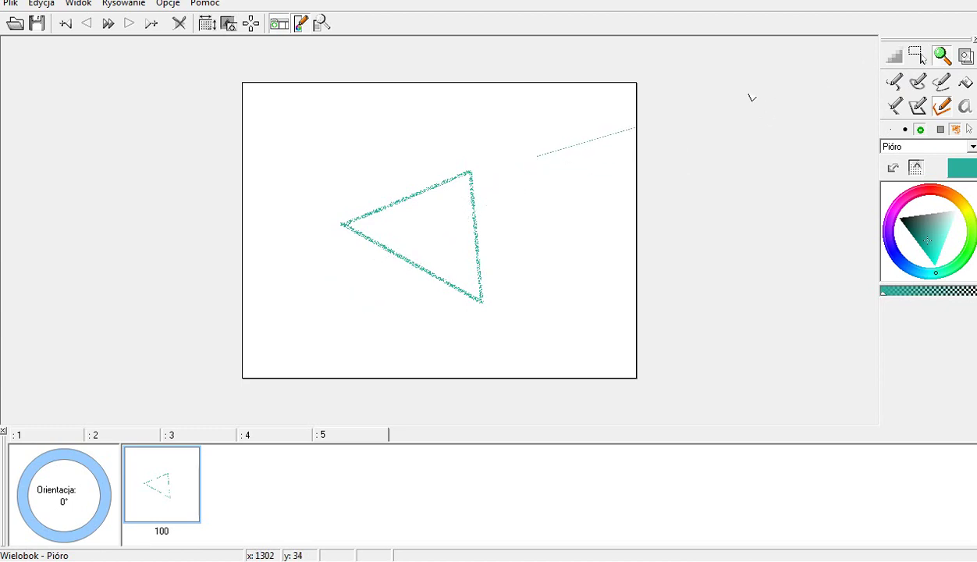
double_click(622, 138)
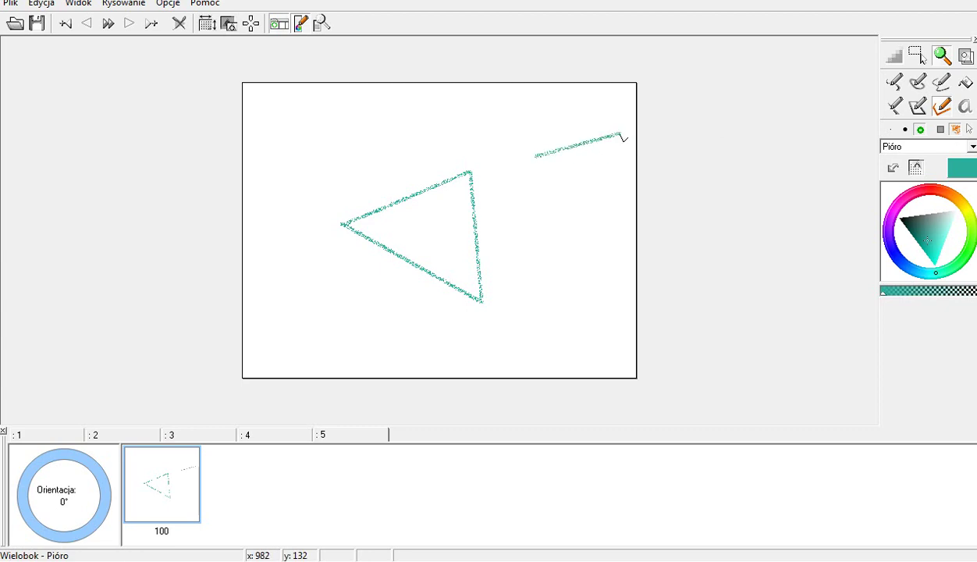
key("ctrl+z")
Reselect the whole triangle, rotate it further clockwise so one corner points down, and deselect it.
left_click(915, 55)
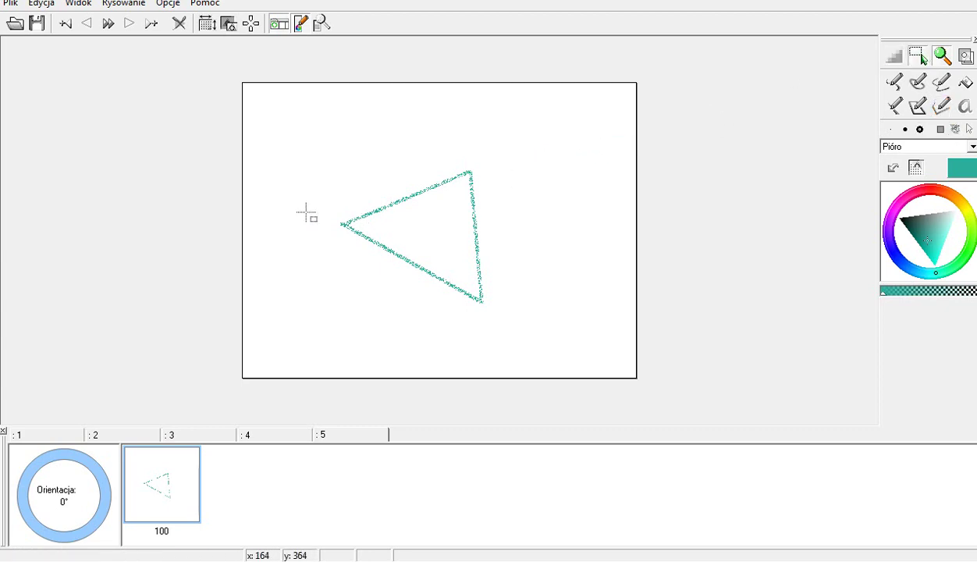
mouse_move(312, 172)
left_mouse_down()
mouse_move(490, 267)
mouse_move(544, 330)
left_mouse_up()
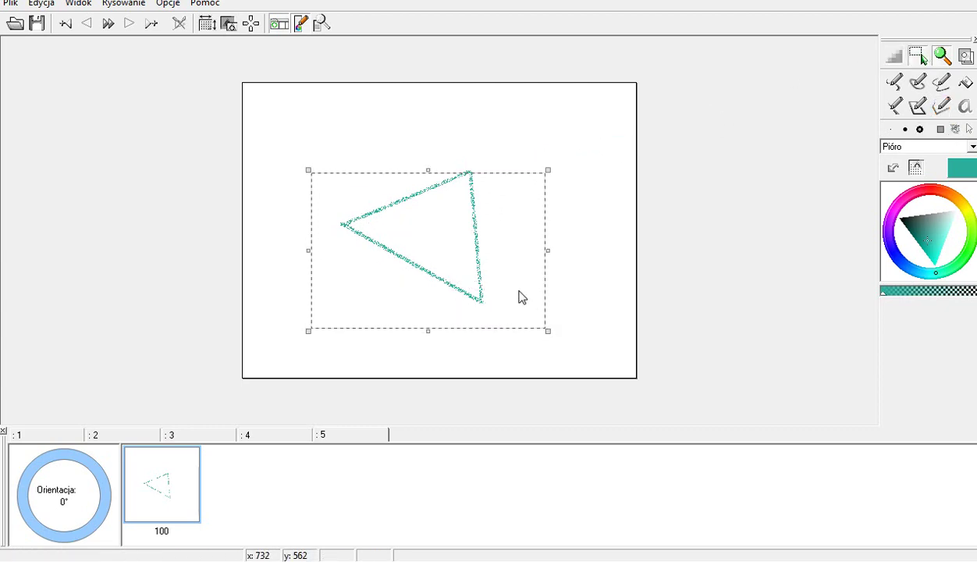
left_click(453, 204)
left_click_drag(332, 152, 551, 338)
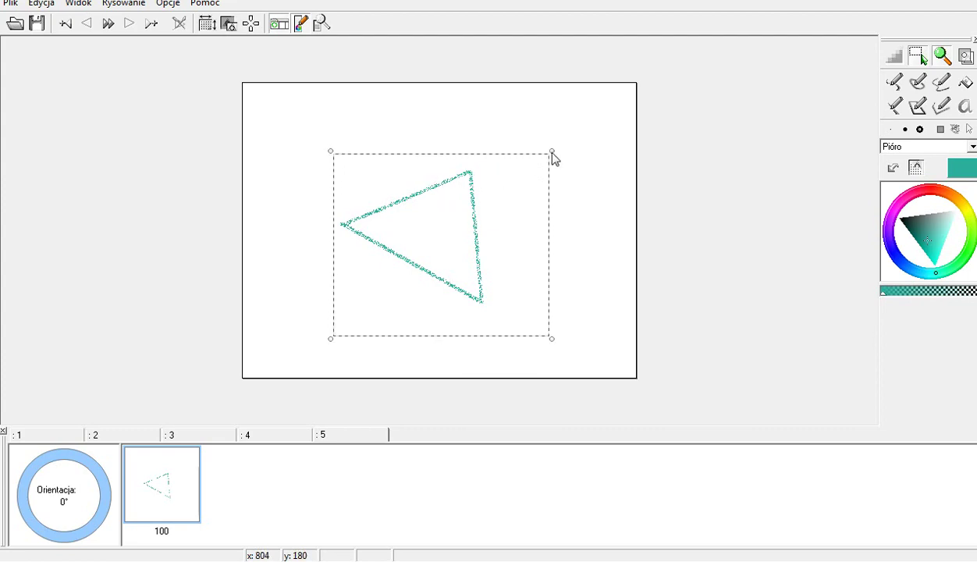
left_click_drag(553, 153, 556, 264)
left_click(590, 313)
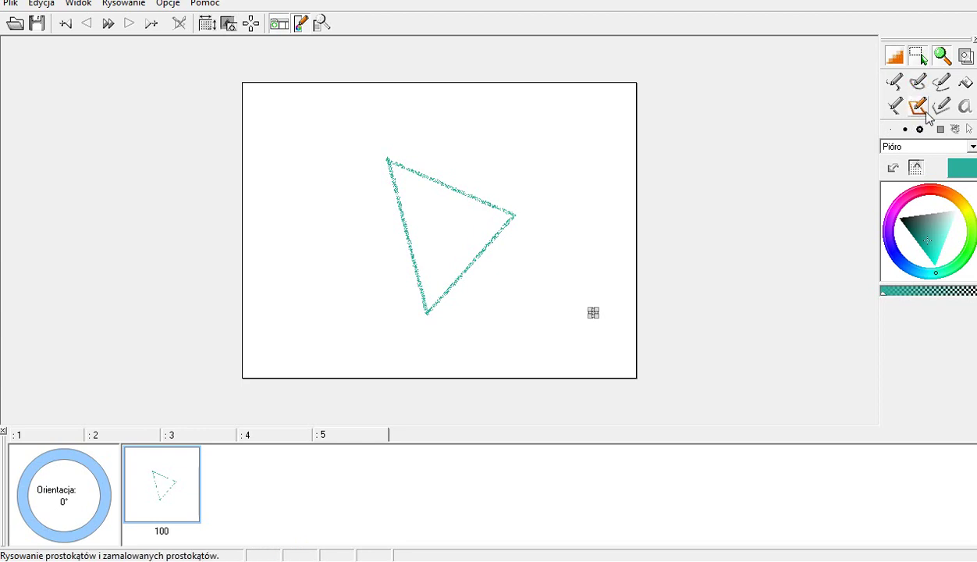
Draw a closed heart-shaped curve around the triangle with the arc tool and smoothing on.
left_click(942, 82)
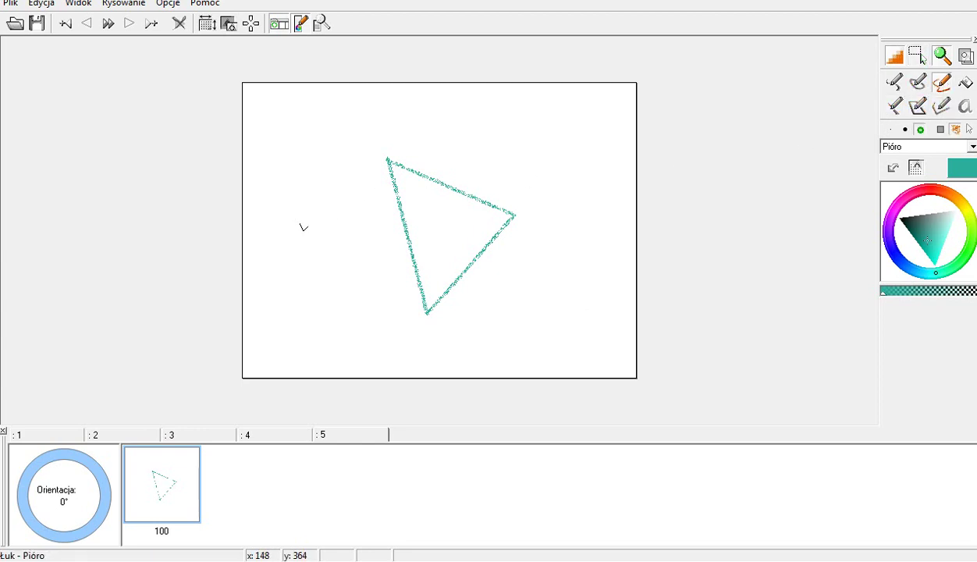
mouse_move(308, 130)
left_mouse_down()
mouse_move(427, 172)
mouse_move(470, 199)
mouse_move(417, 183)
mouse_move(464, 170)
mouse_move(455, 148)
mouse_move(473, 127)
mouse_move(565, 126)
mouse_move(554, 107)
mouse_move(613, 124)
mouse_move(511, 310)
mouse_move(414, 353)
mouse_move(347, 318)
mouse_move(300, 220)
left_mouse_up()
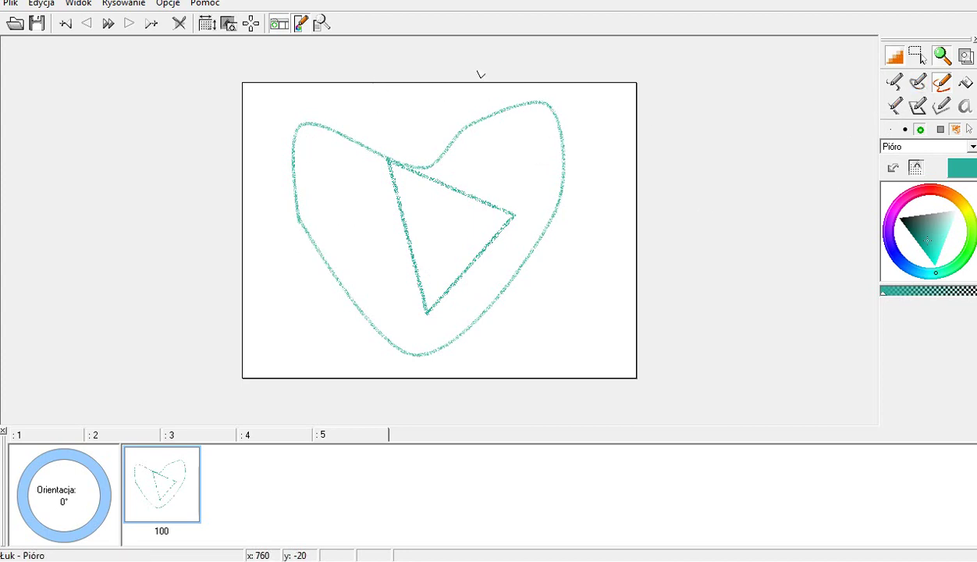
Turn off smoothing and clear the image.
left_click(894, 56)
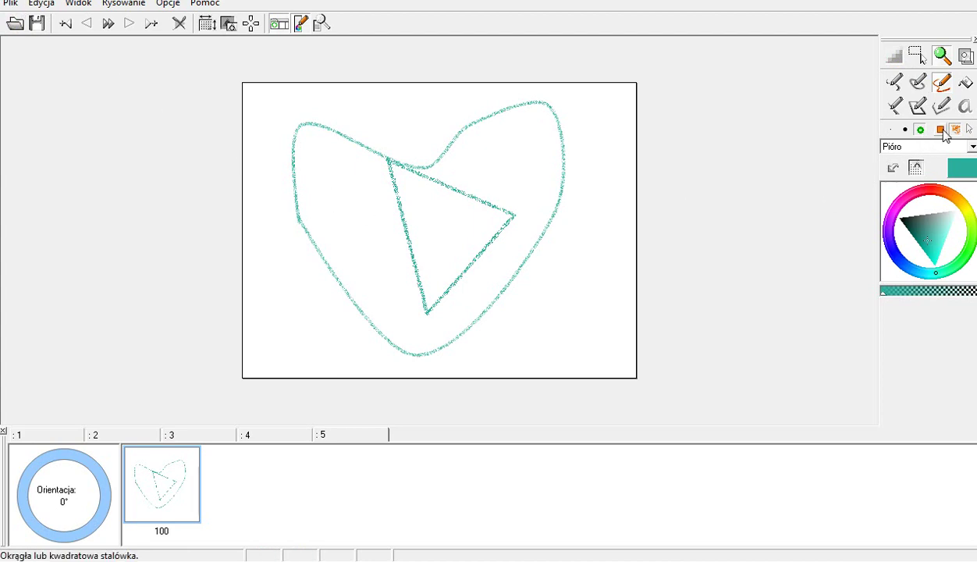
left_click(915, 168)
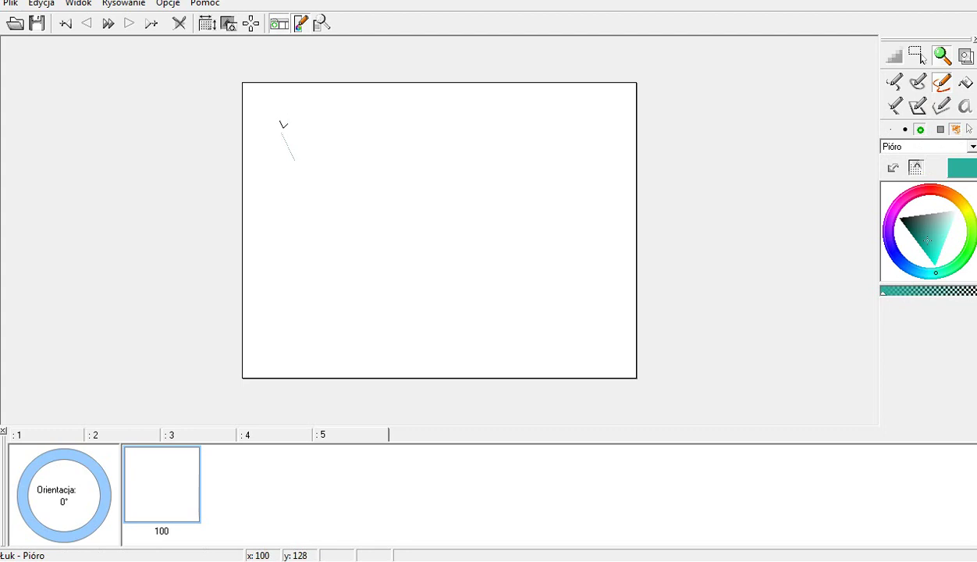
Draw a large irregular closed curve across most of the canvas with the arc tool, ending in a small crossing tip near the upper-left corner.
left_click(284, 103)
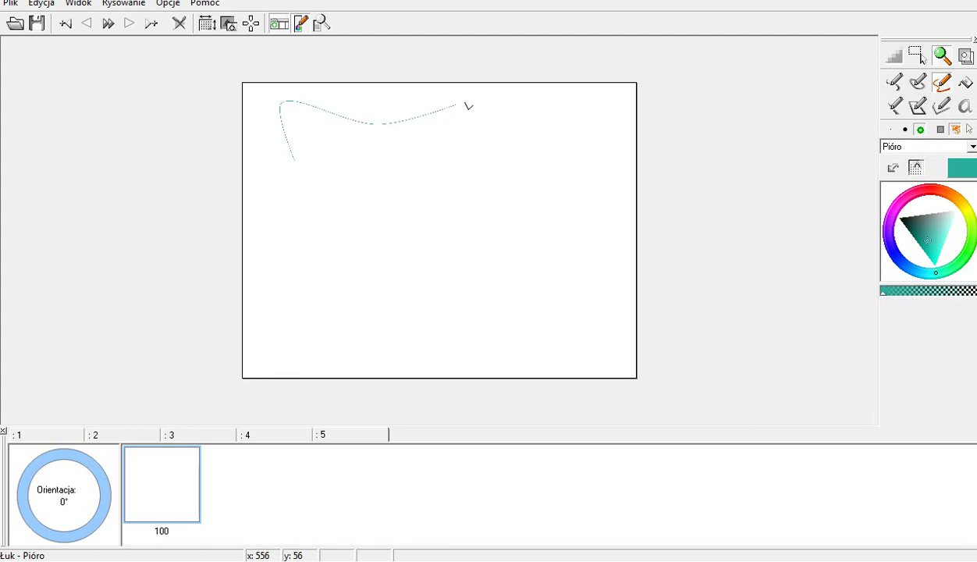
left_click(585, 121)
left_click(517, 192)
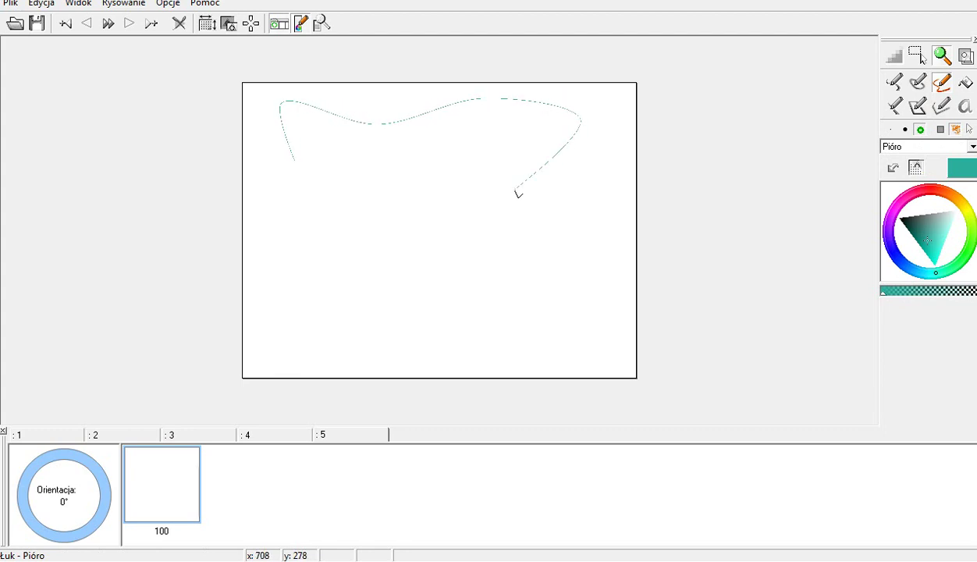
left_click(518, 332)
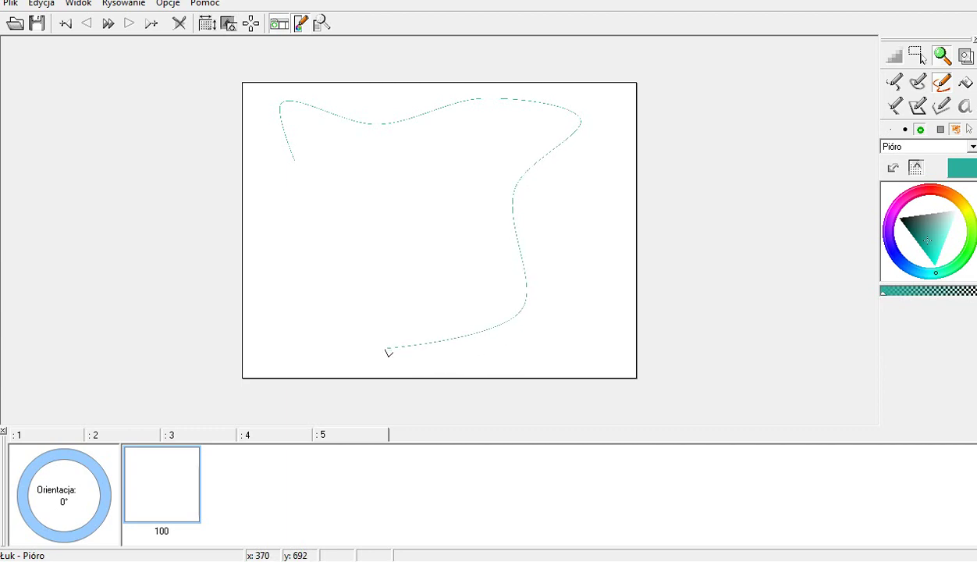
left_click(298, 323)
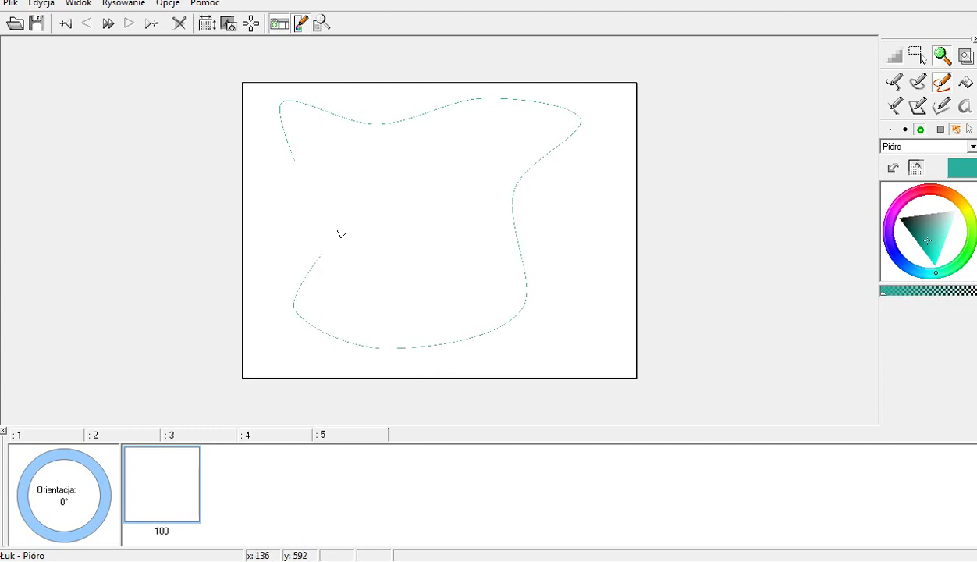
left_click(294, 157)
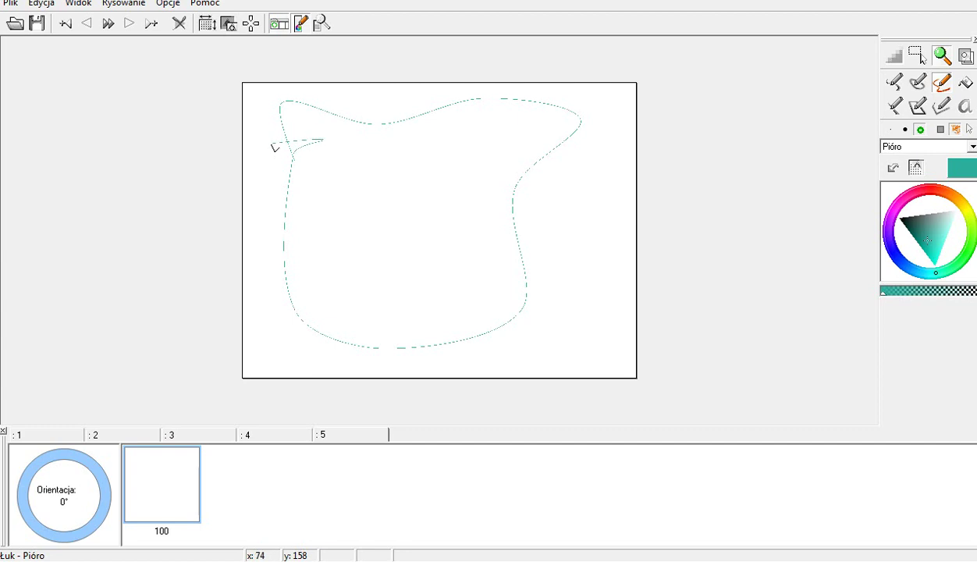
double_click(273, 144)
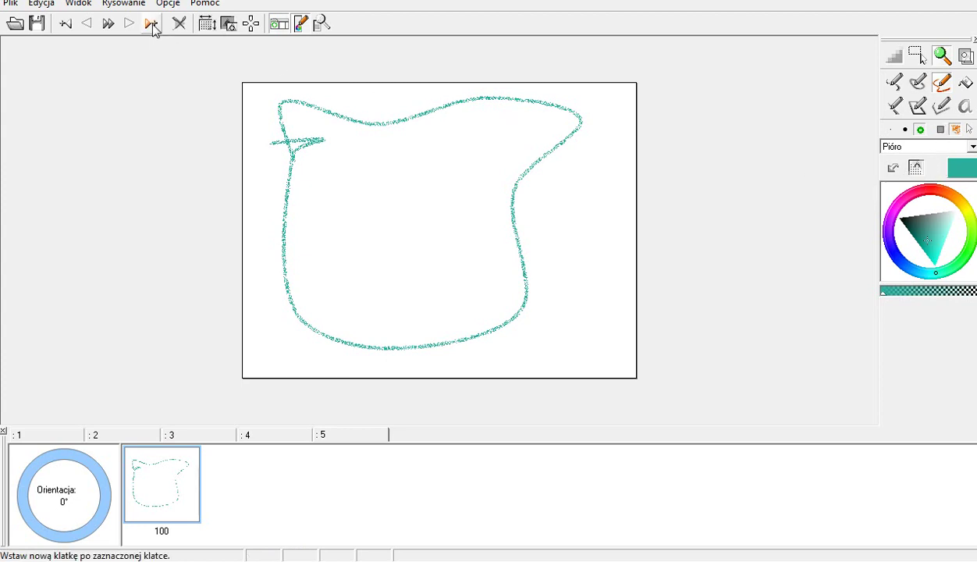
Draw sample strokes to the right of the large curve, thin ones with the smallest nib and a freehand one with the medium nib.
left_click(901, 130)
left_click(890, 130)
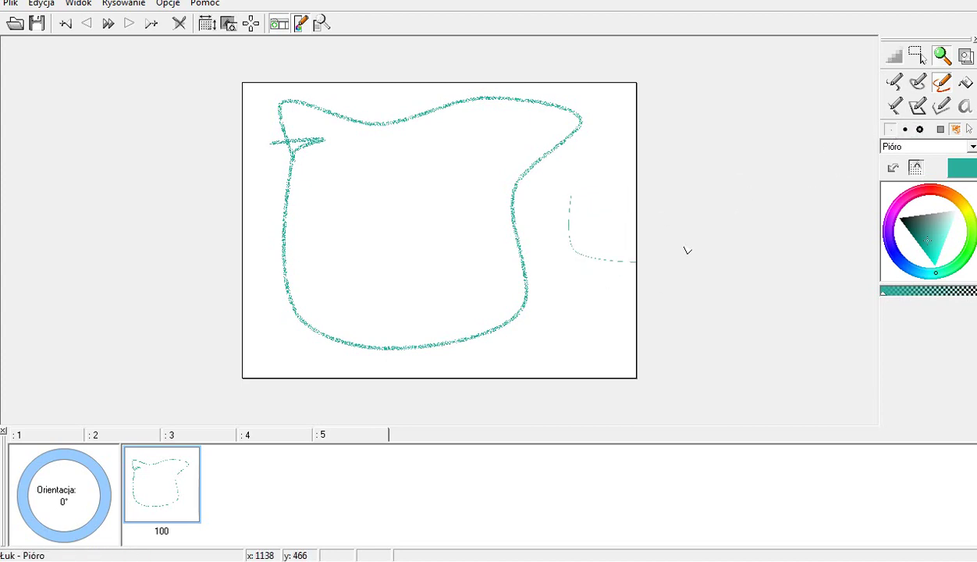
left_click_drag(574, 250, 602, 199)
left_click(894, 81)
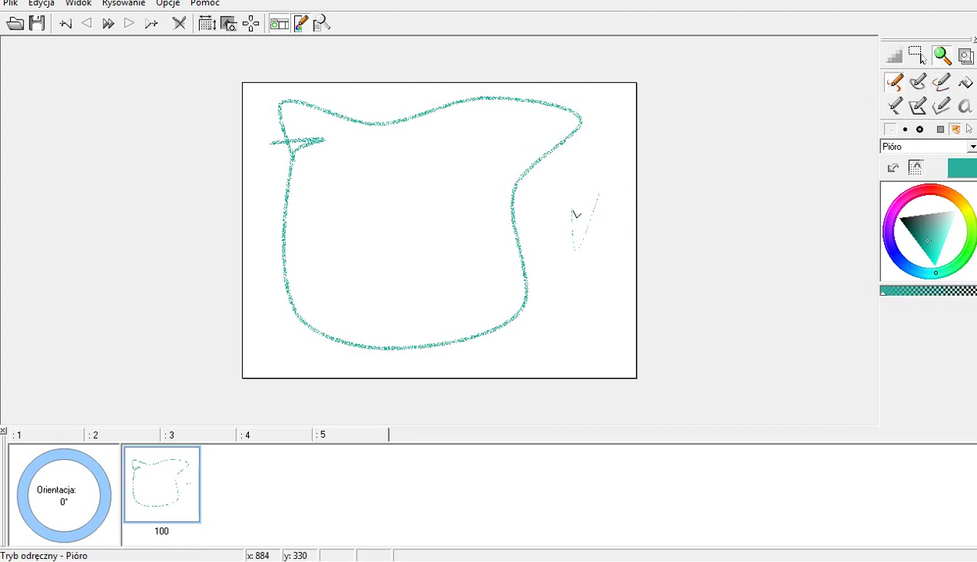
left_click(904, 130)
left_click_drag(585, 164, 595, 274)
Set the custom nib size to 20 and draw a freehand S-shaped stroke inside the large curve.
left_click(920, 129)
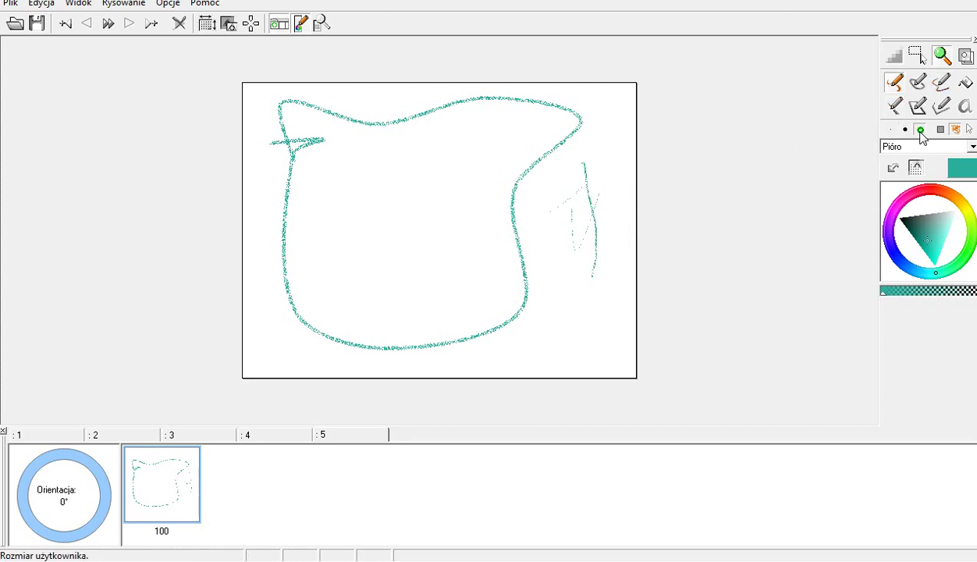
left_click(79, 4)
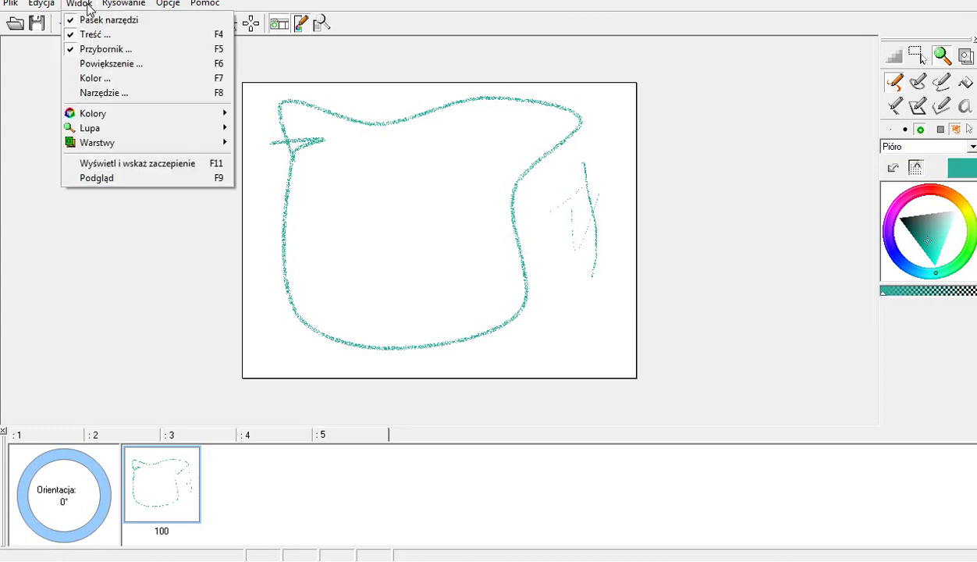
left_click(102, 94)
left_click(448, 281)
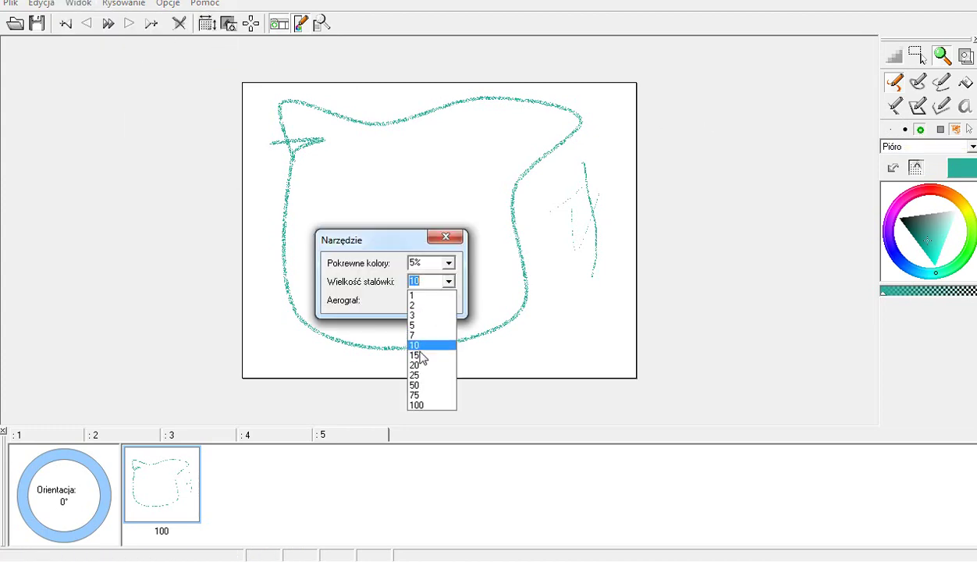
left_click(418, 363)
left_click(445, 235)
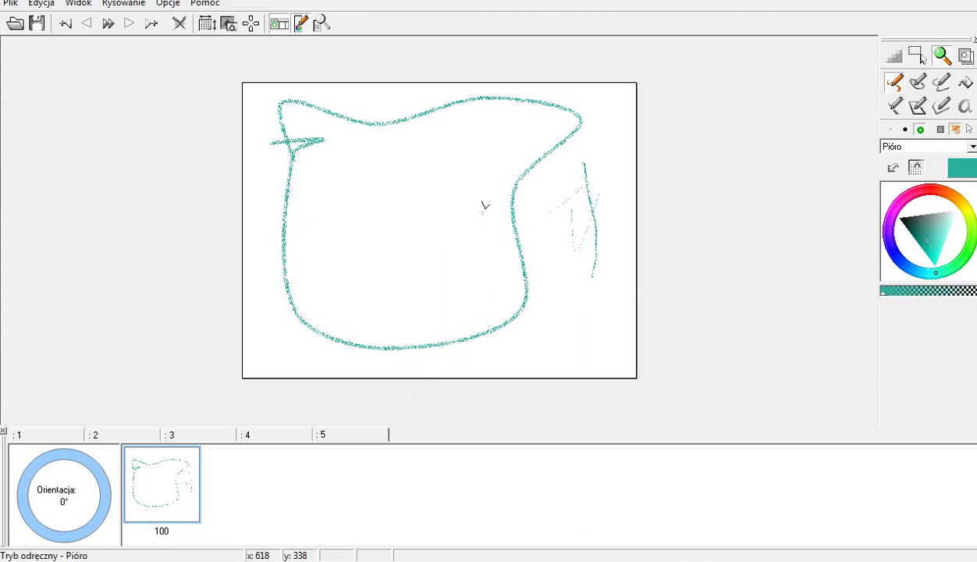
mouse_move(479, 190)
left_mouse_down()
mouse_move(380, 254)
mouse_move(432, 182)
mouse_move(373, 161)
left_mouse_up()
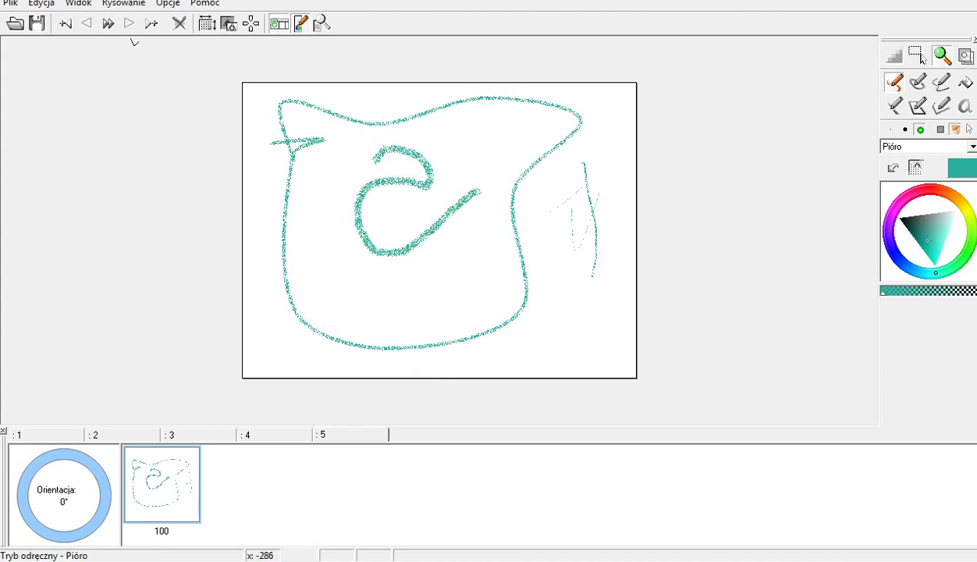
left_click(107, 4)
mouse_move(87, 9)
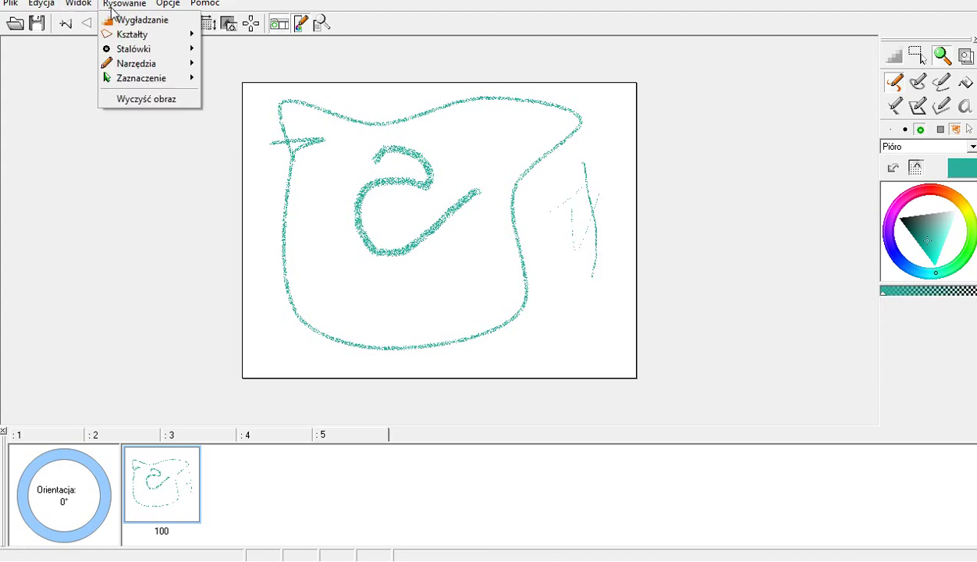
mouse_move(121, 10)
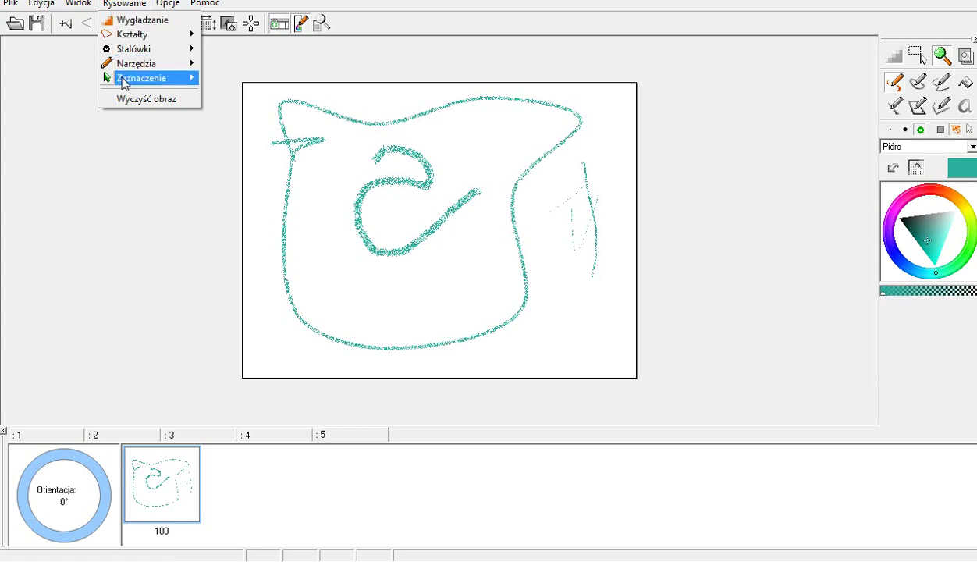
mouse_move(123, 81)
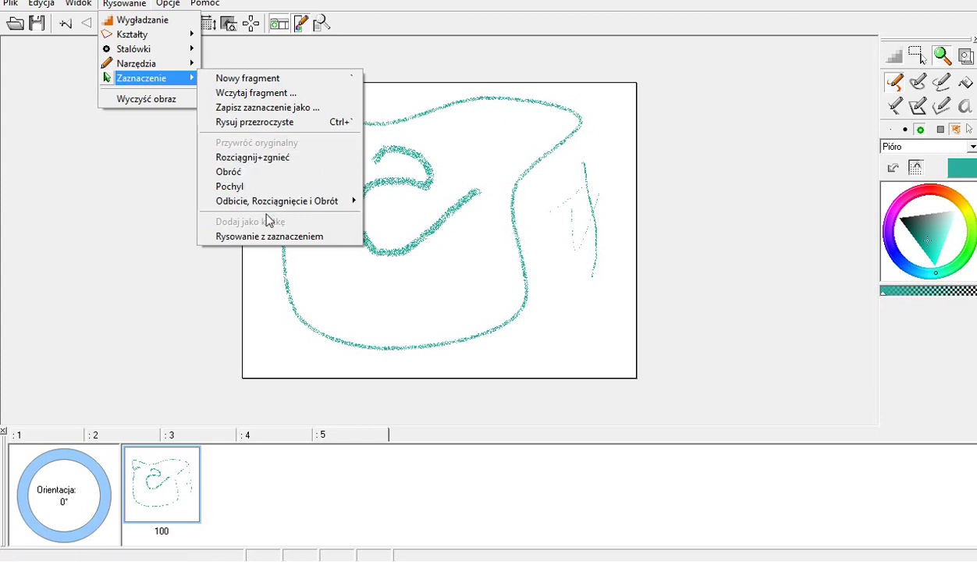
mouse_move(274, 208)
left_click(234, 62)
left_click(169, 4)
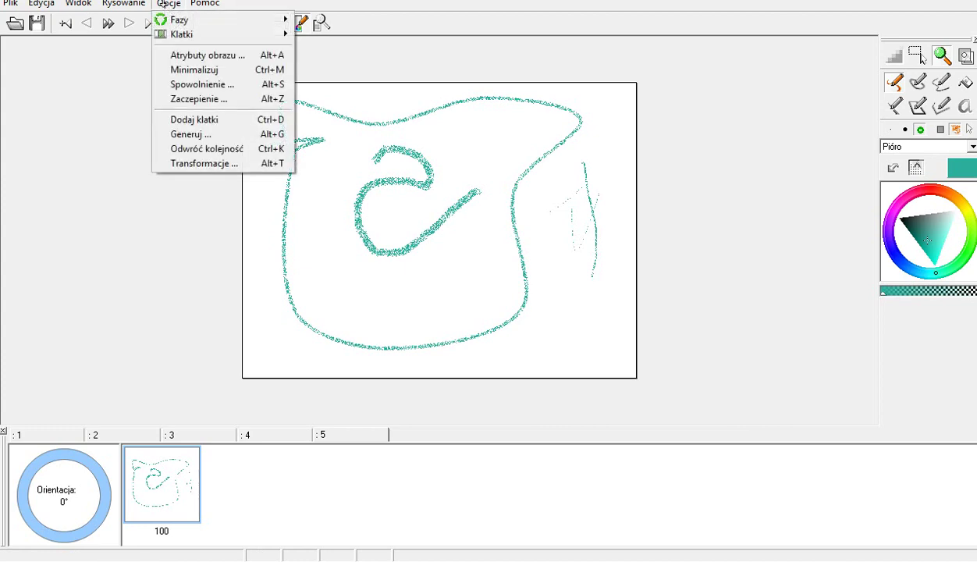
Look at the view options, the colour values window and the drawing tool settings window.
left_click(74, 5)
left_click(72, 8)
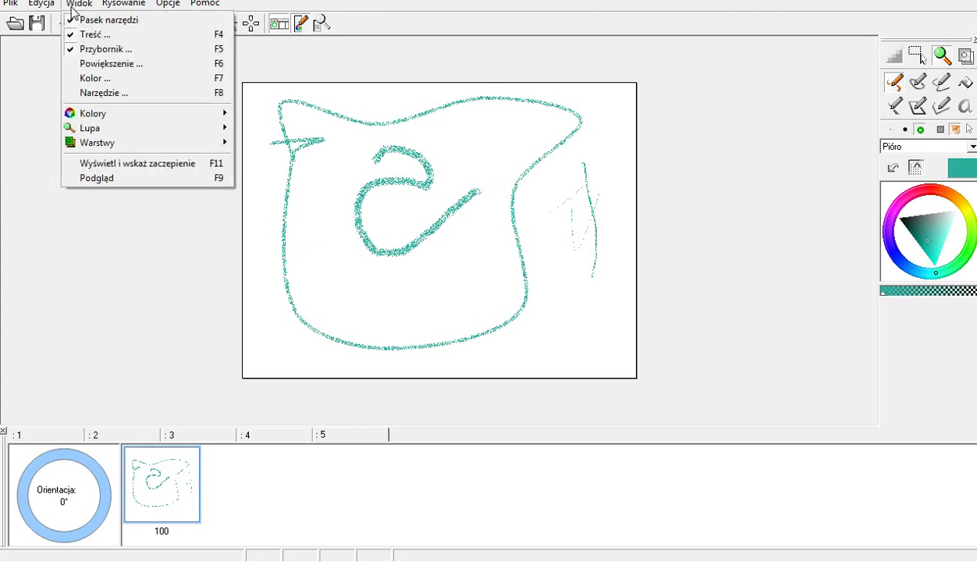
left_click(99, 80)
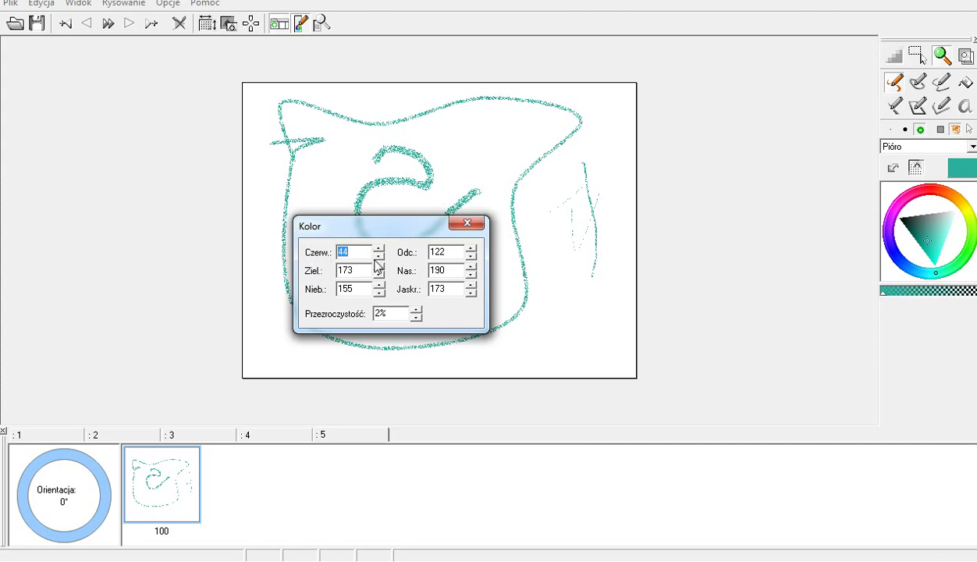
left_click(466, 225)
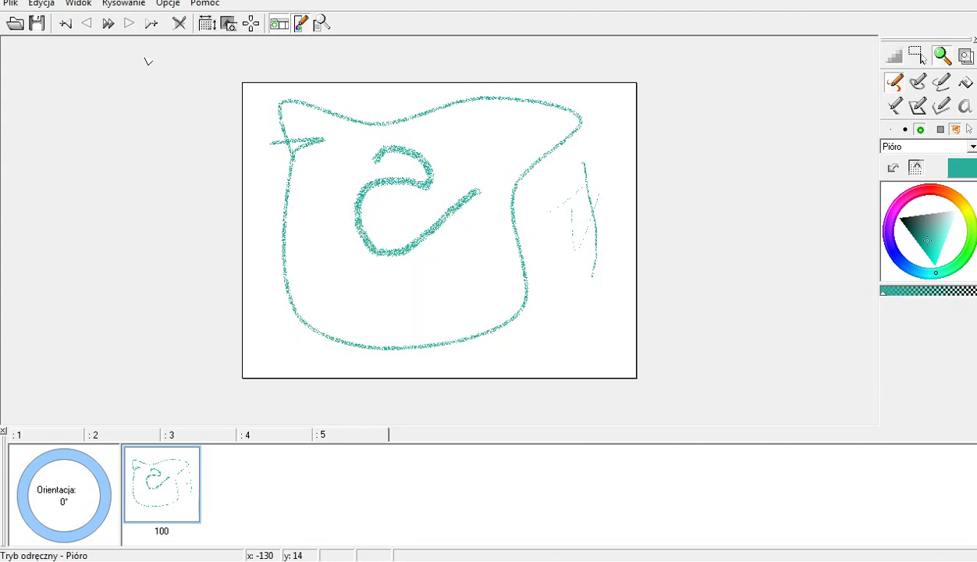
left_click(79, 4)
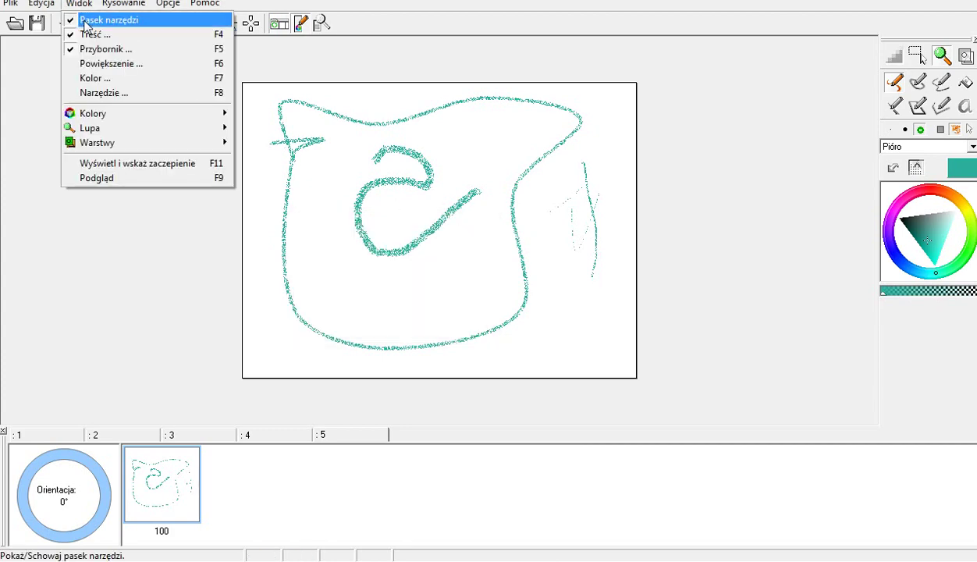
left_click(113, 92)
left_click(449, 233)
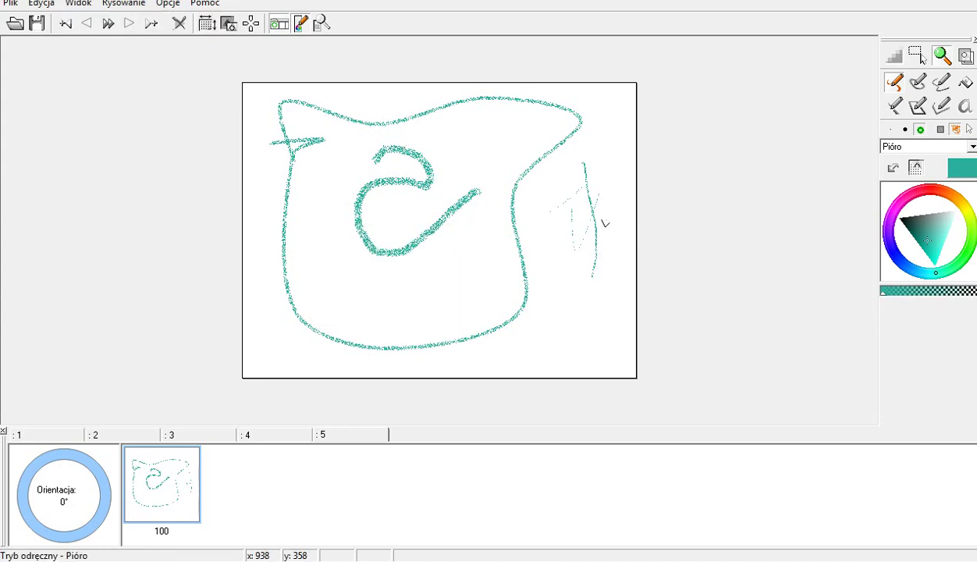
right_click(940, 56)
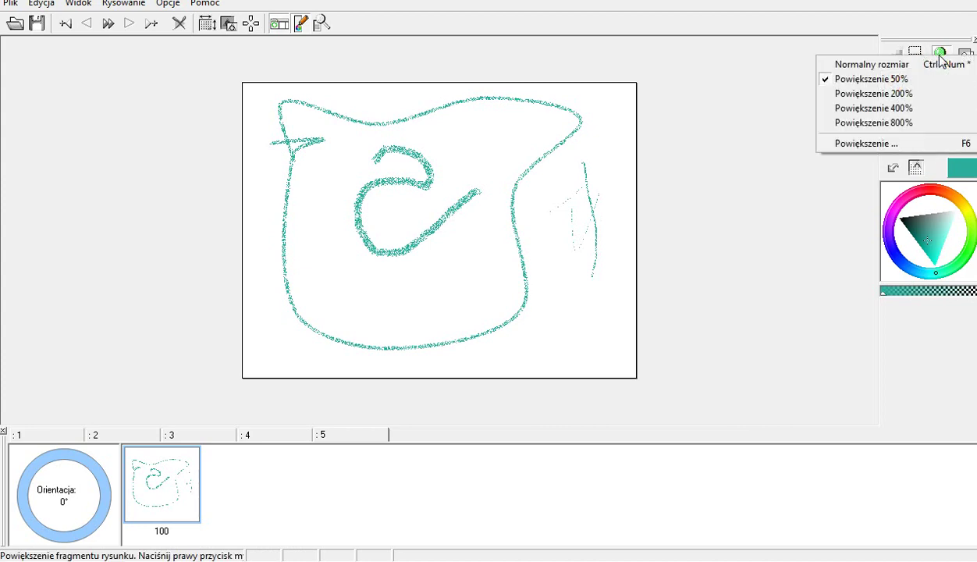
right_click(921, 54)
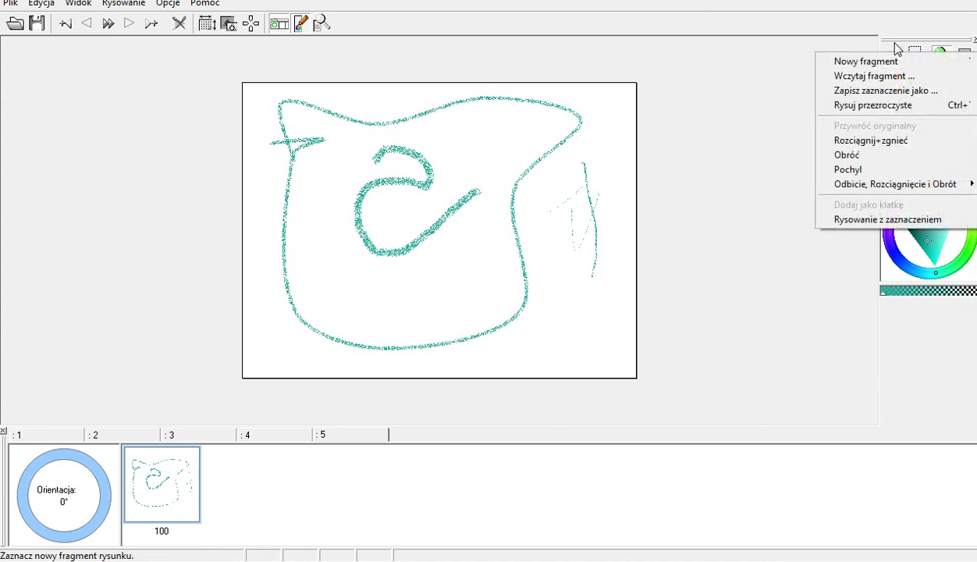
left_click(896, 49)
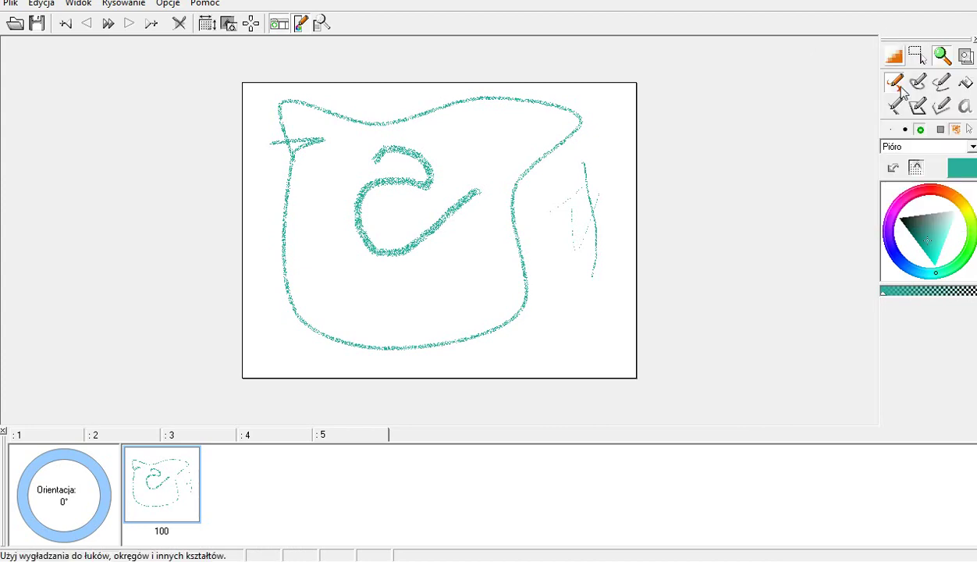
left_click(41, 4)
mouse_move(123, 4)
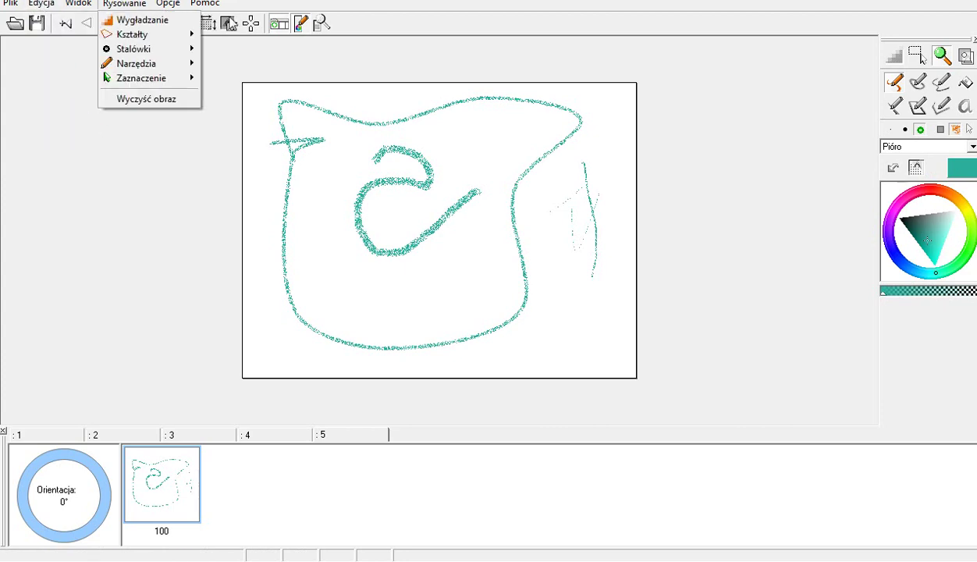
left_click(405, 31)
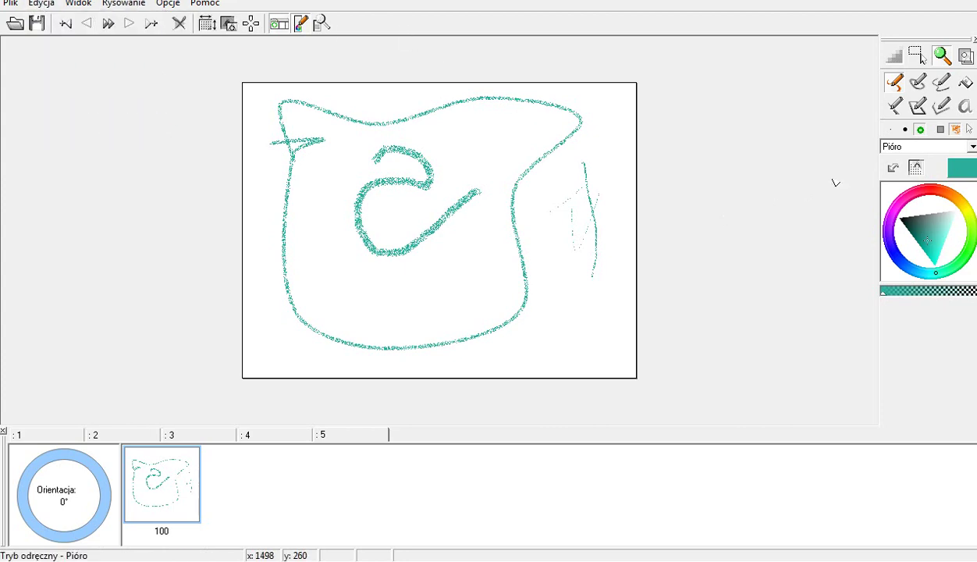
Try brown, green and a lighter green as drawing colours and try the colour picker on the thin sample strokes.
left_click(901, 210)
left_click(952, 199)
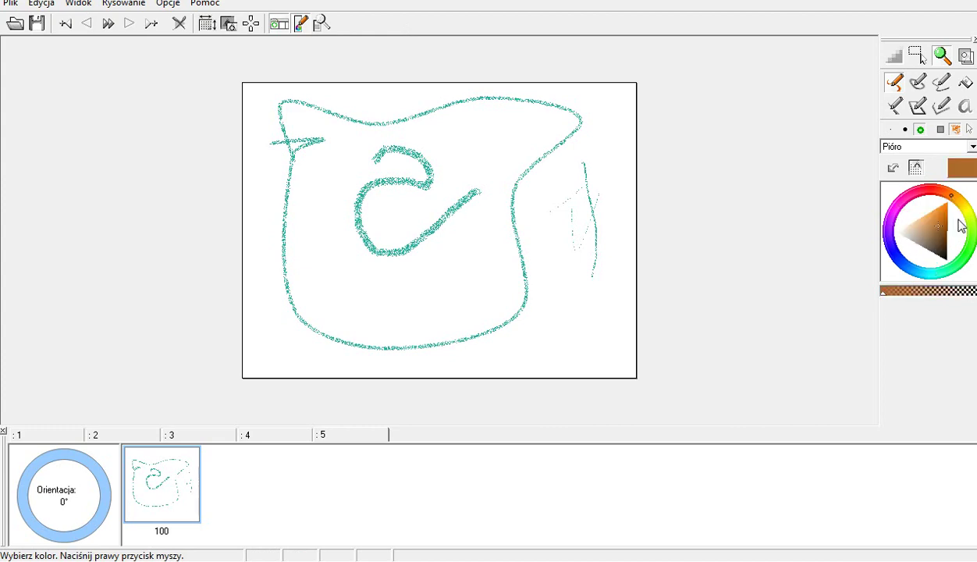
left_click(968, 253)
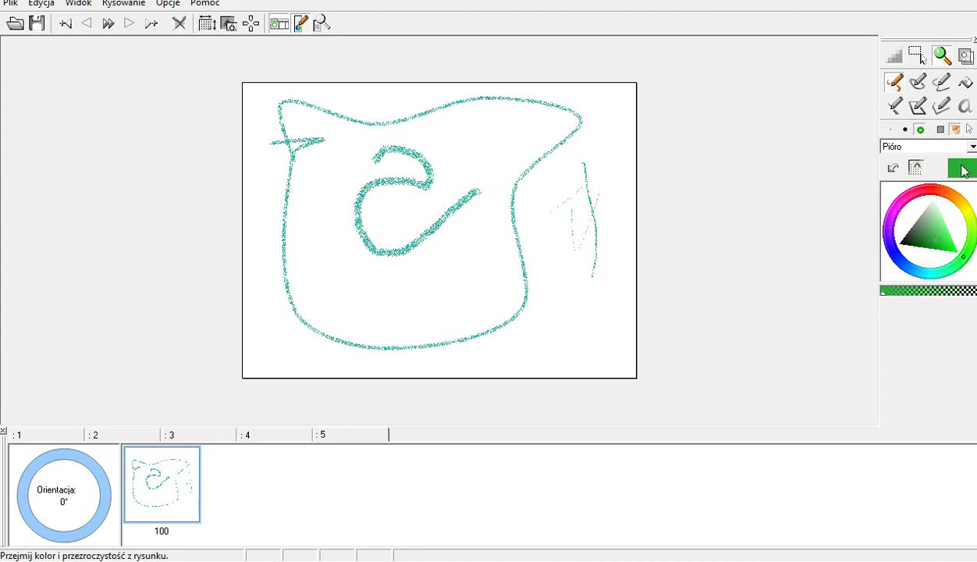
left_click(931, 226)
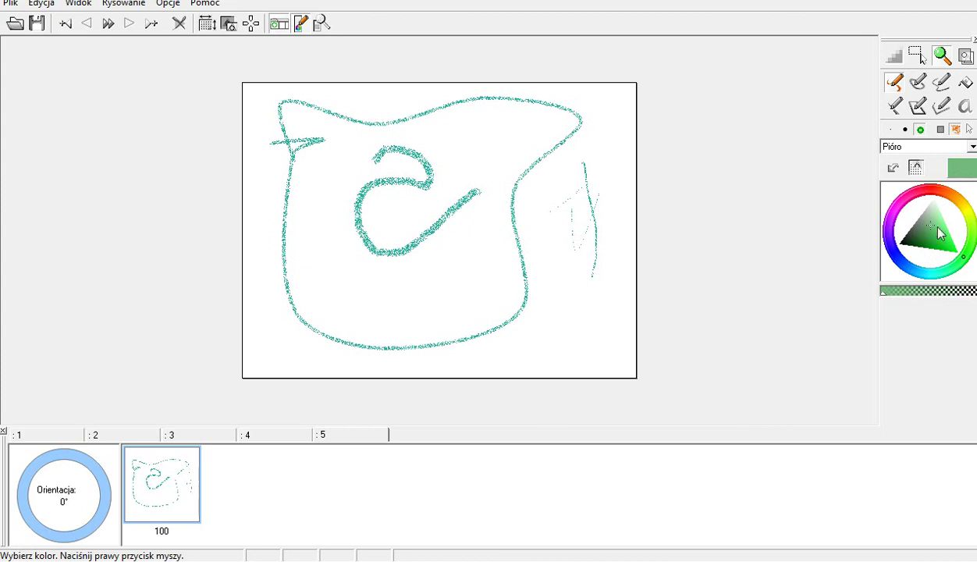
left_click(964, 172)
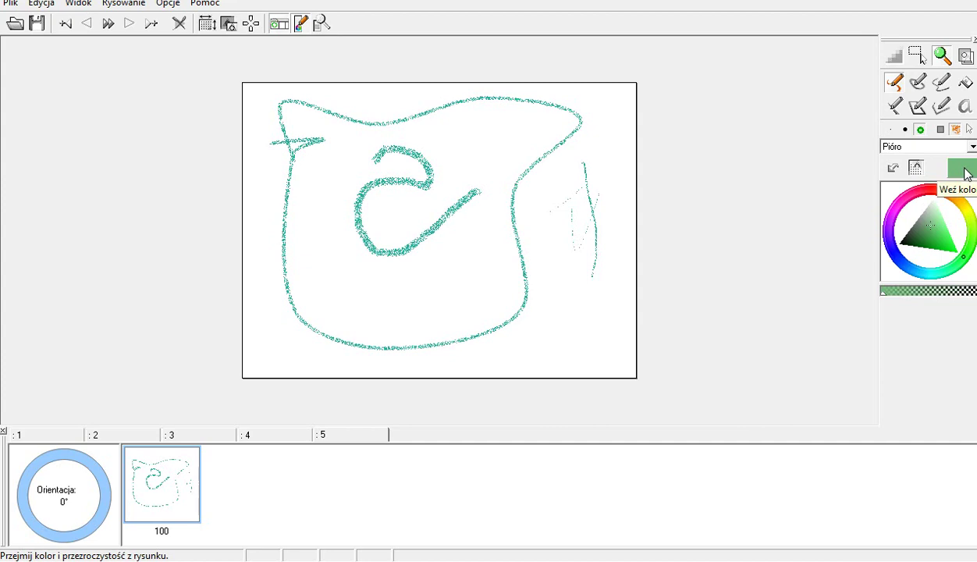
left_click(964, 176)
left_click(584, 223)
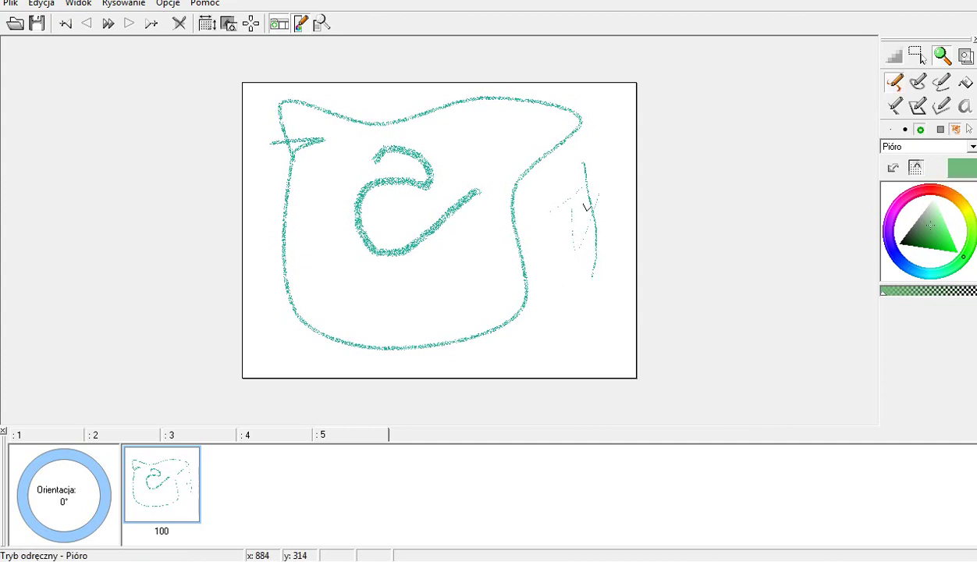
Draw diagonal mauve strokes over the thin samples, switch to a brownish colour and pick the mauve back up from the strokes.
left_click(899, 208)
mouse_move(558, 217)
left_mouse_down()
mouse_move(593, 170)
mouse_move(540, 220)
left_mouse_up()
left_click(943, 192)
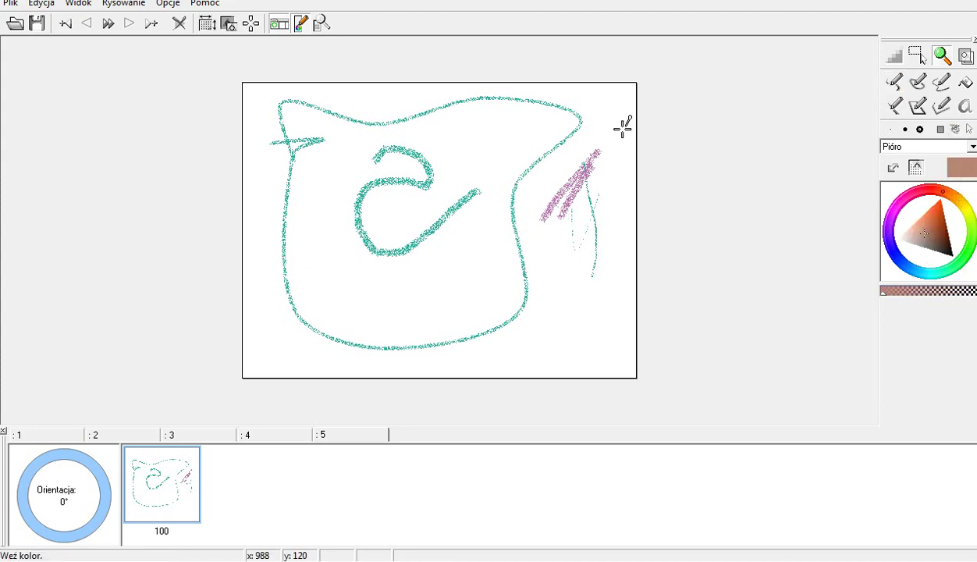
left_click(946, 167)
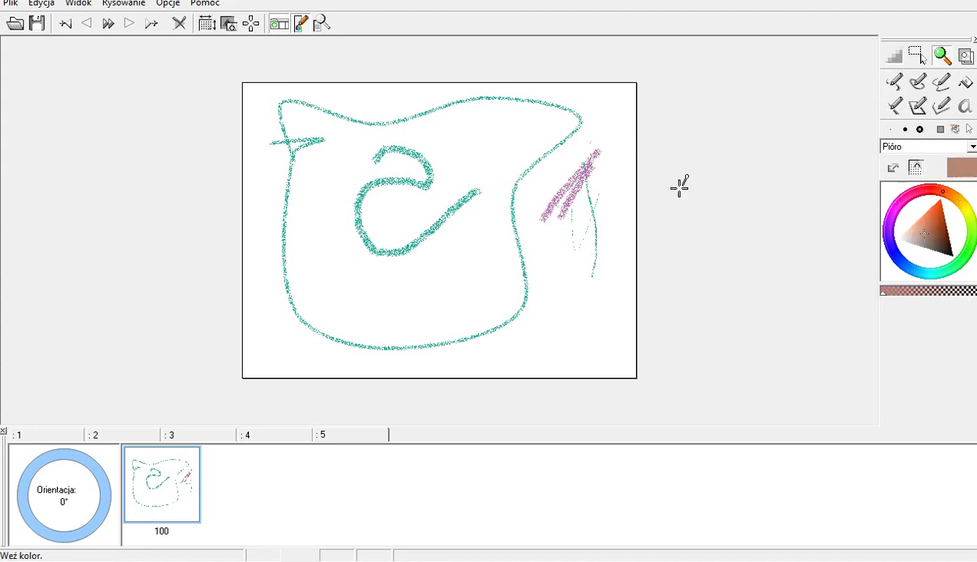
left_click(563, 187)
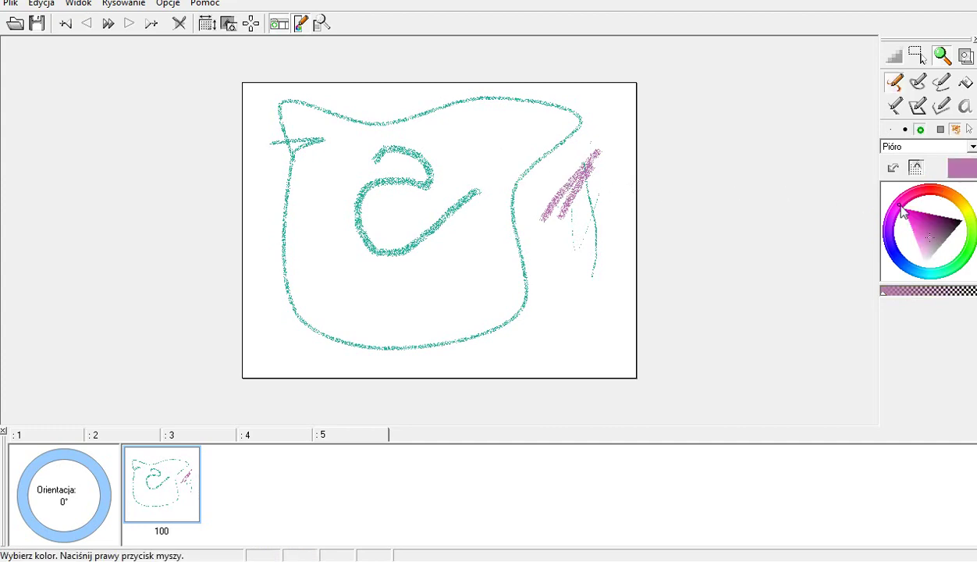
Draw a violet hook-shaped stroke near the canvas's lower-right corner and pick the teal of the S-shaped stroke as the drawing colour.
left_click(894, 245)
left_click_drag(572, 276, 524, 349)
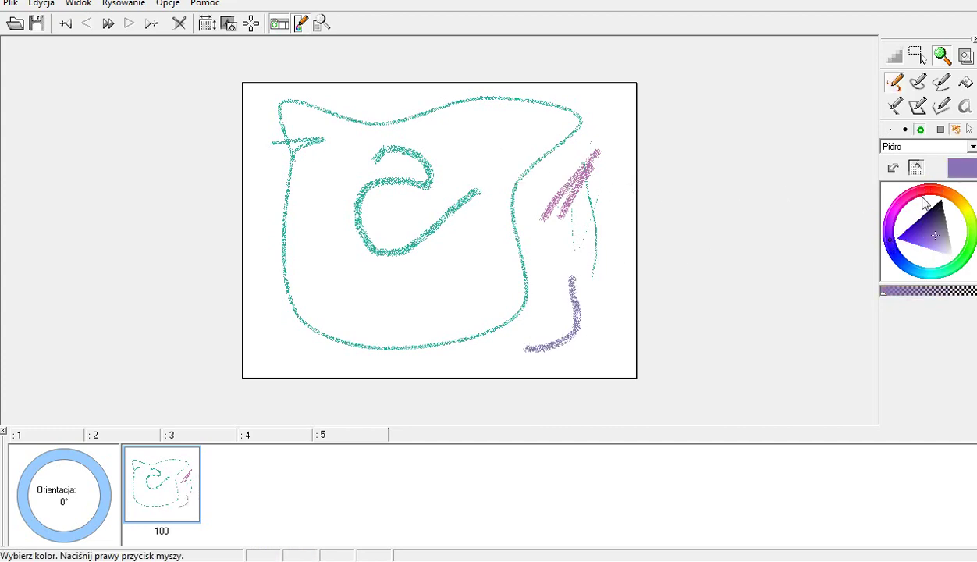
left_click(915, 167)
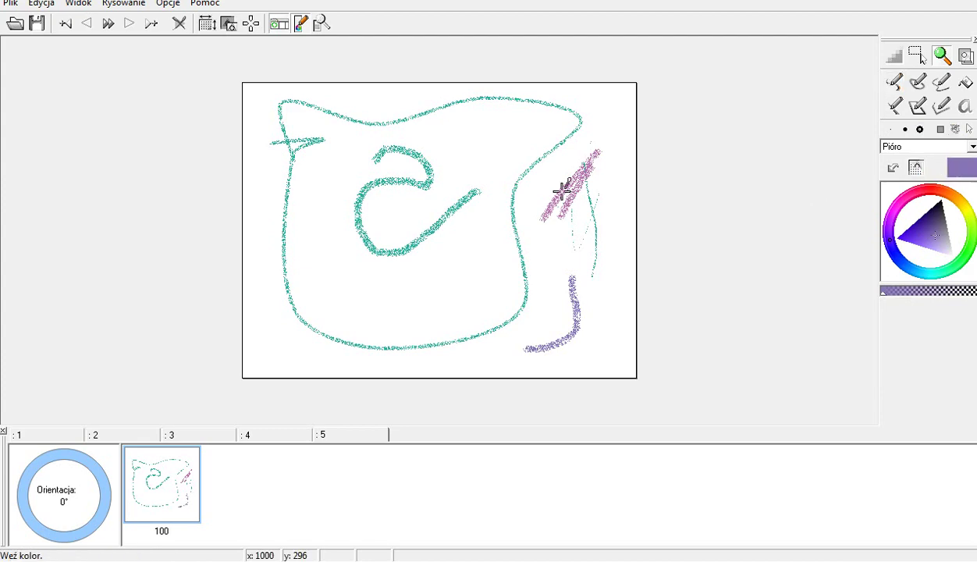
left_click(386, 181)
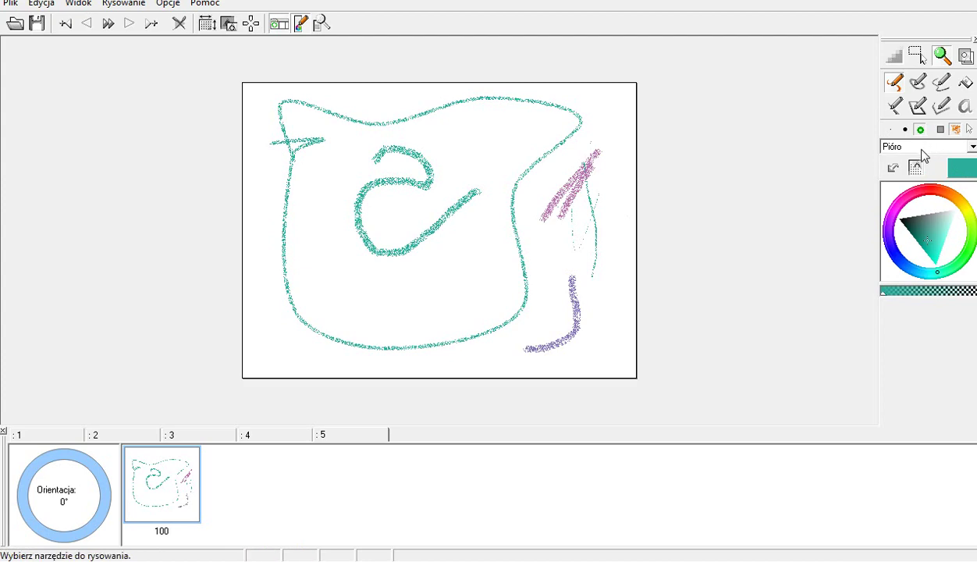
Draw a filled, speckled teal rectangle inside the large curve, overlapping the lower part of the S-shaped stroke.
right_click(966, 88)
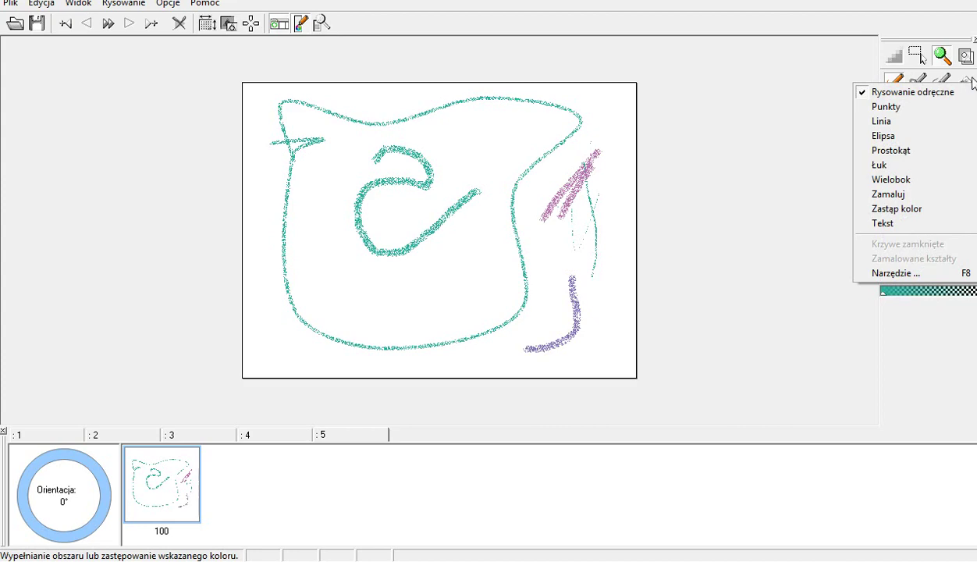
left_click(971, 83)
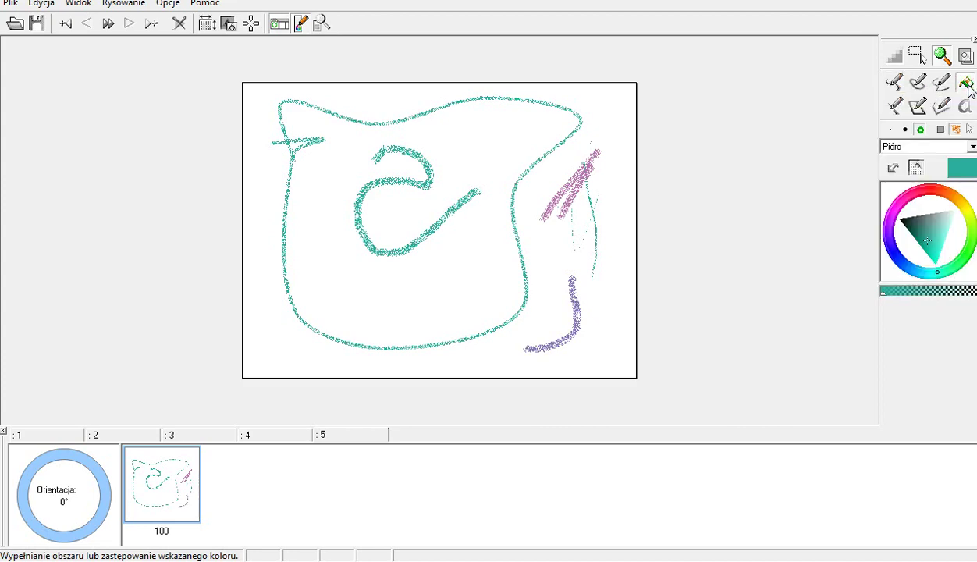
left_click(967, 84)
left_click(918, 106)
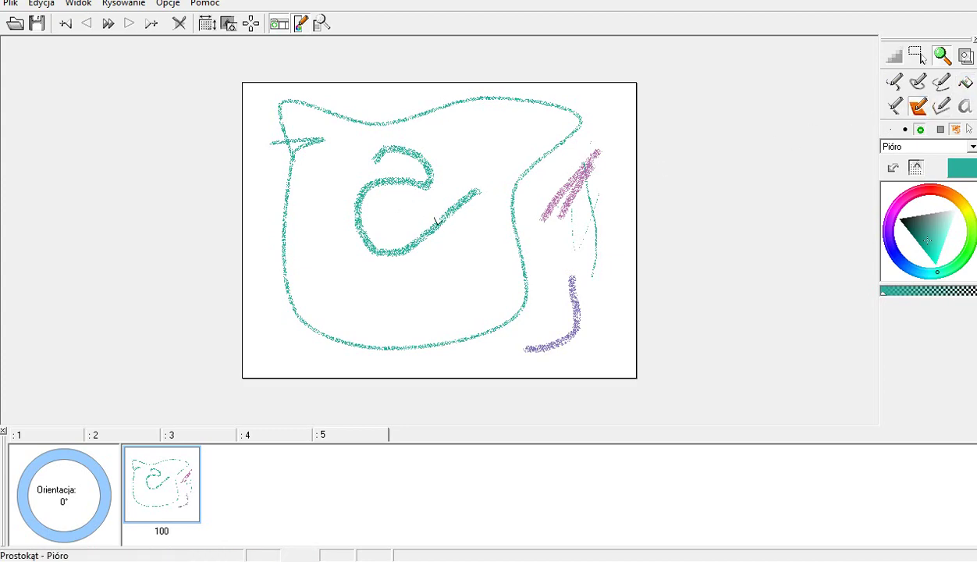
left_click_drag(309, 227, 459, 321)
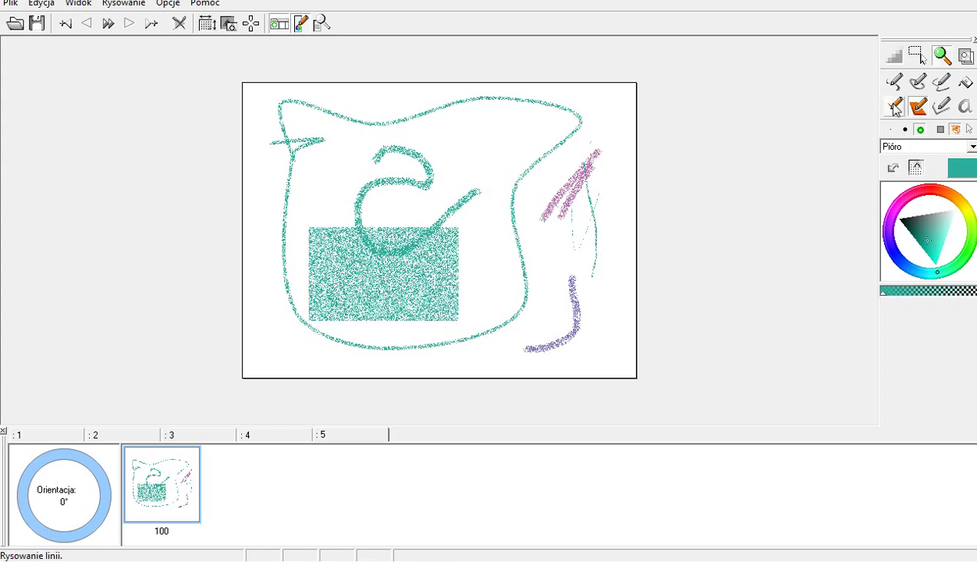
With the square nib, draw a solid teal rectangle over the S-shaped stroke and a looping closed curve beside it with the arc tool.
left_click(941, 129)
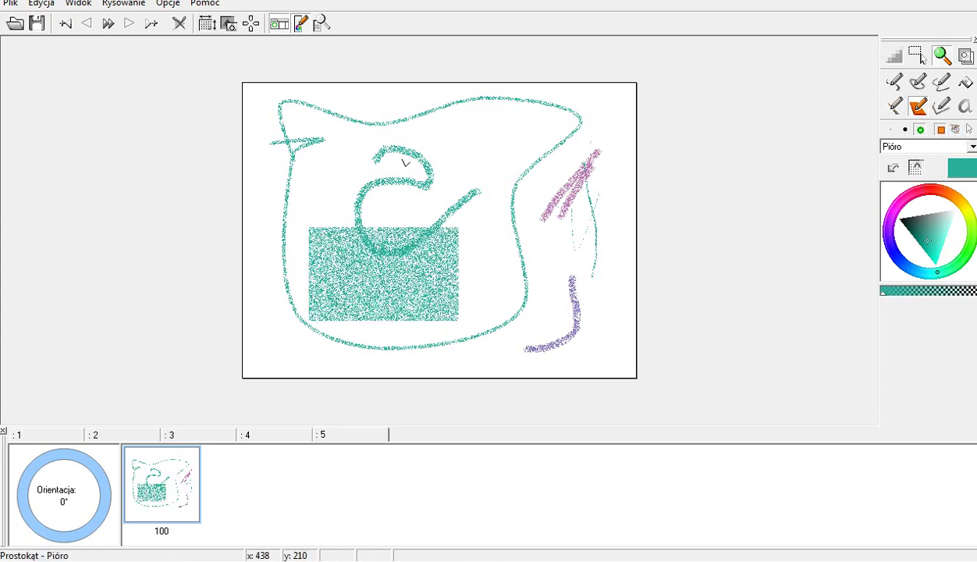
mouse_move(361, 127)
left_mouse_down()
mouse_move(421, 186)
mouse_move(476, 211)
left_mouse_up()
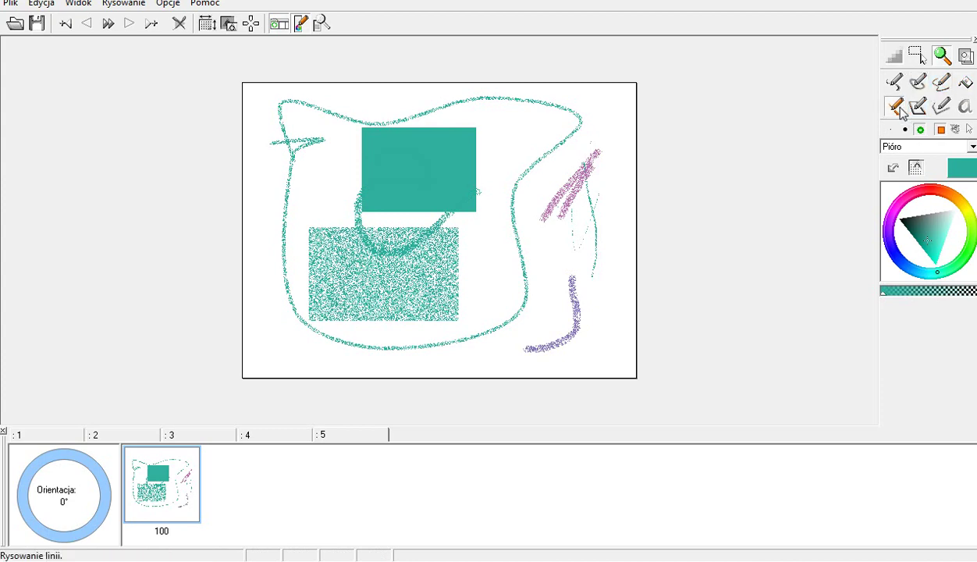
left_click(942, 83)
mouse_move(529, 117)
left_mouse_down()
mouse_move(563, 216)
mouse_move(461, 218)
mouse_move(507, 132)
mouse_move(577, 191)
mouse_move(519, 188)
mouse_move(576, 140)
left_mouse_up()
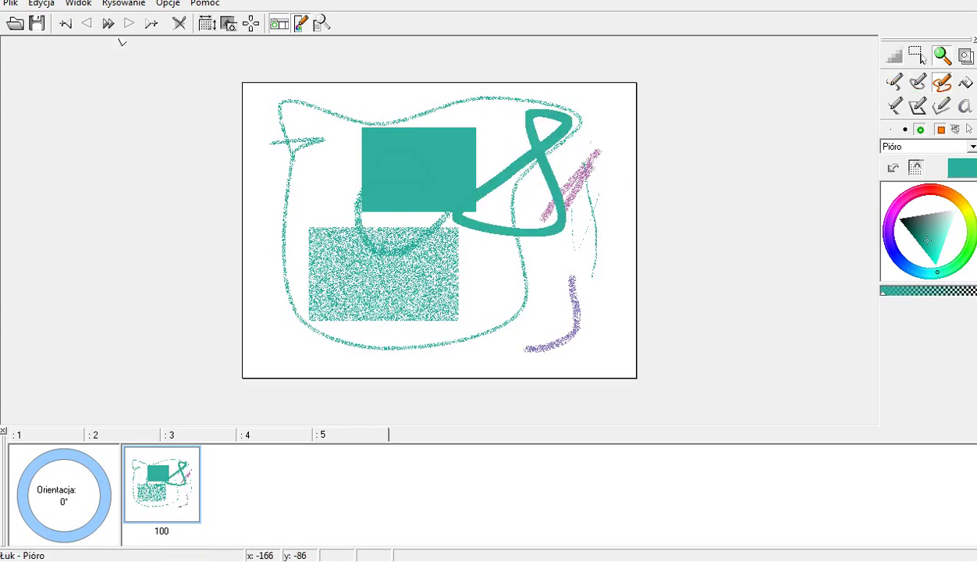
Clear the image and draw a large self-crossing closed curve in thick teal across the middle of the canvas with the arc tool.
left_click(916, 167)
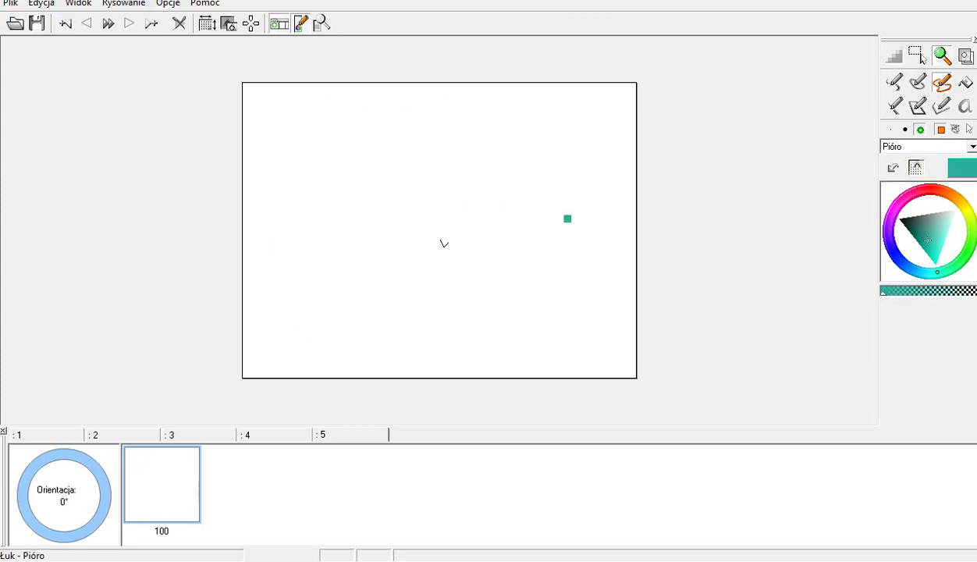
left_click_drag(549, 222, 392, 307)
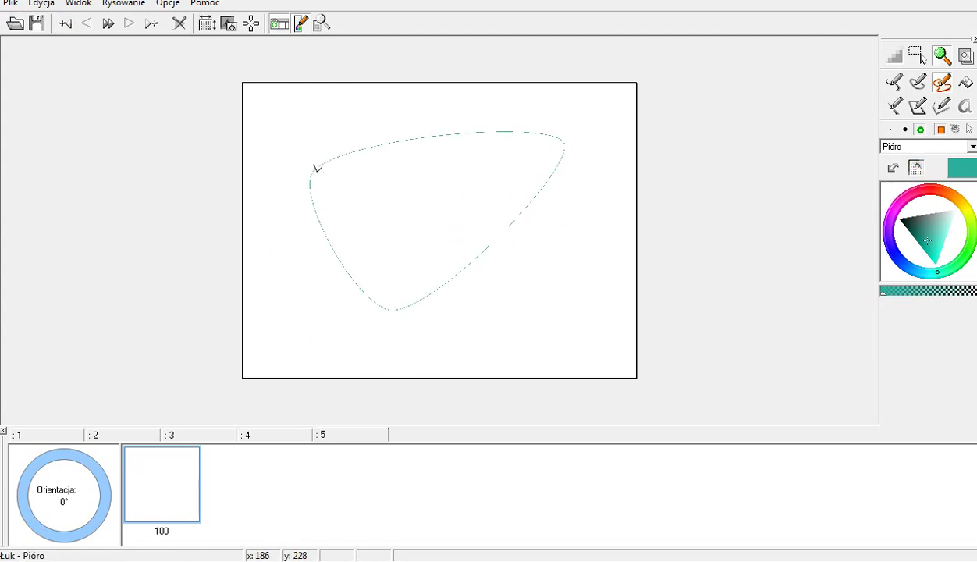
left_click(416, 182)
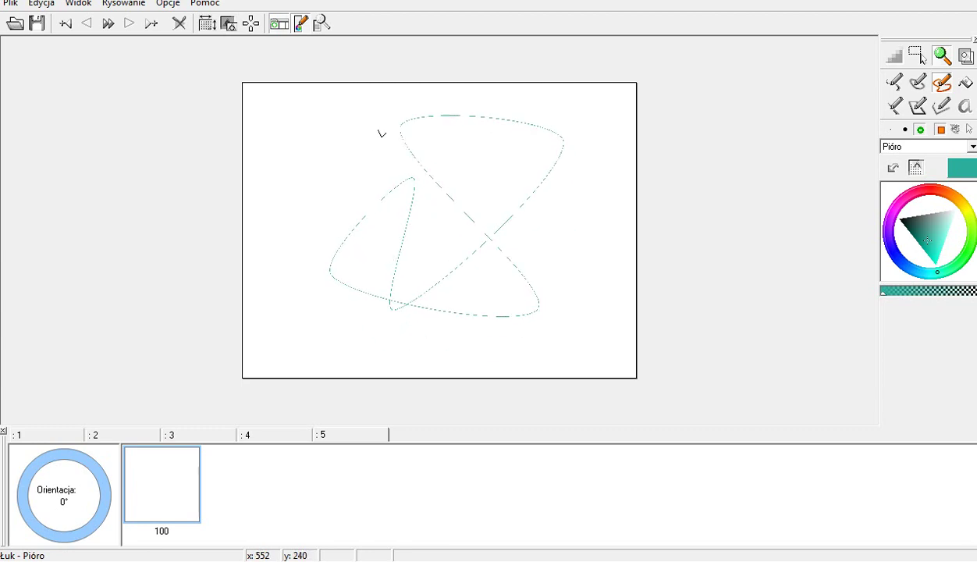
left_click(328, 202)
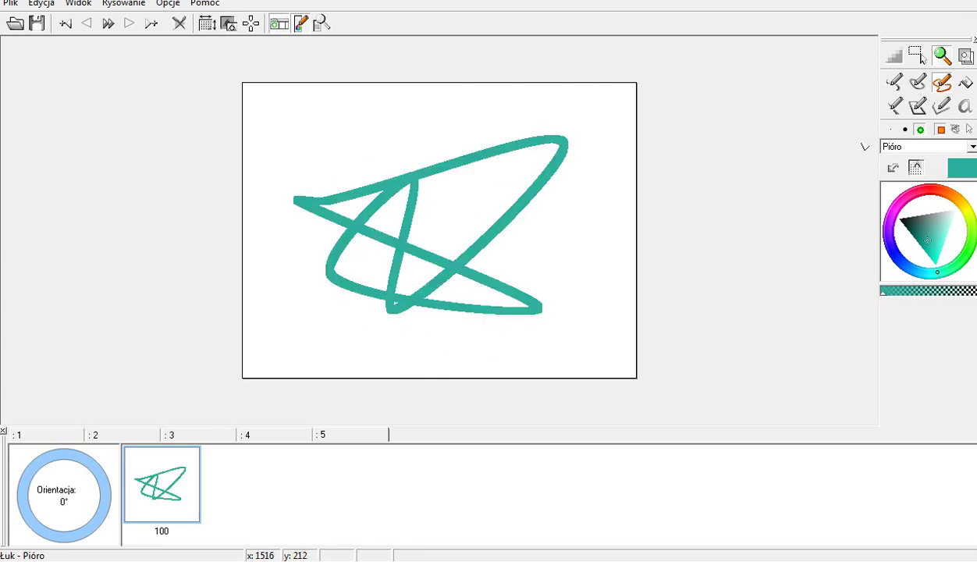